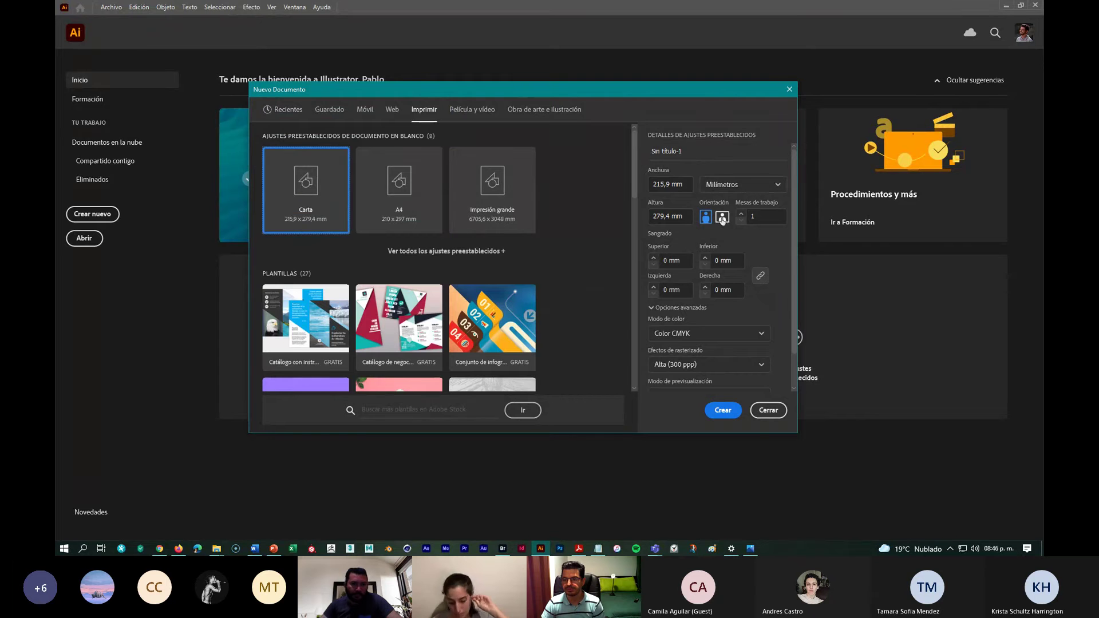
Create a landscape Carta print document and draw a rectangle about 68 × 51 mm near the artboard's upper-left corner.
click(723, 216)
click(723, 411)
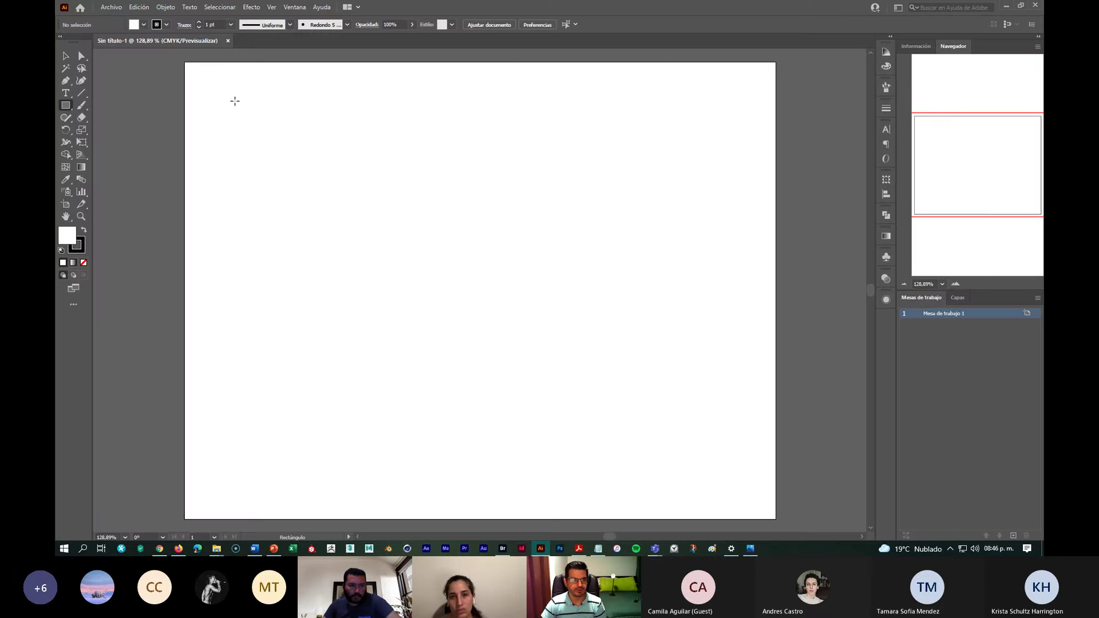
drag(235, 101, 379, 207)
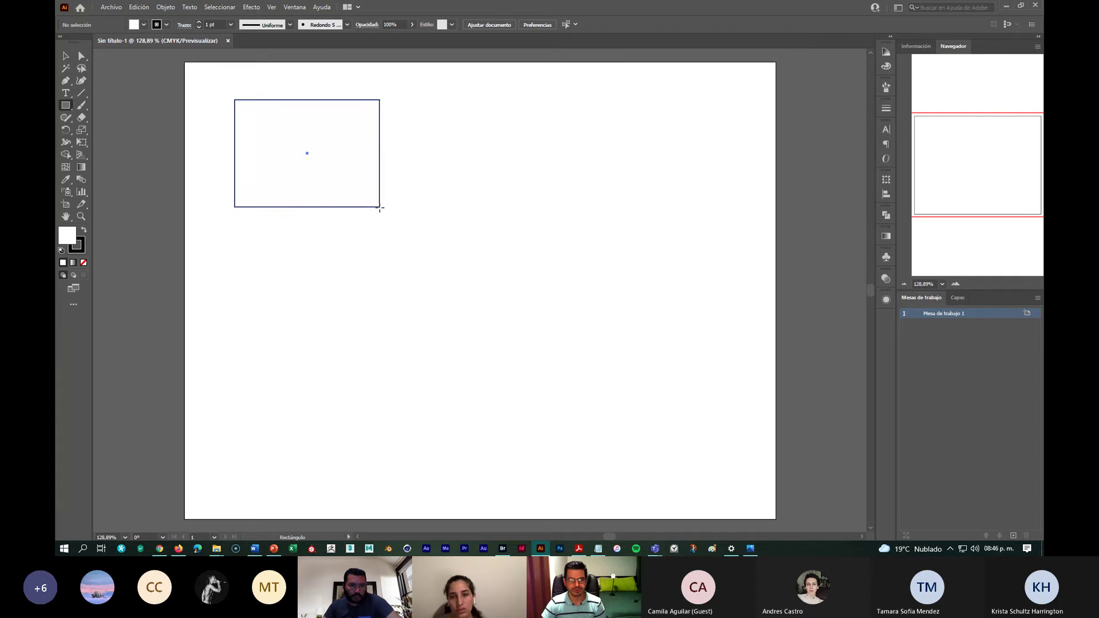
Draw an ellipse about 76 × 66 mm on the right half of the artboard.
click(68, 107)
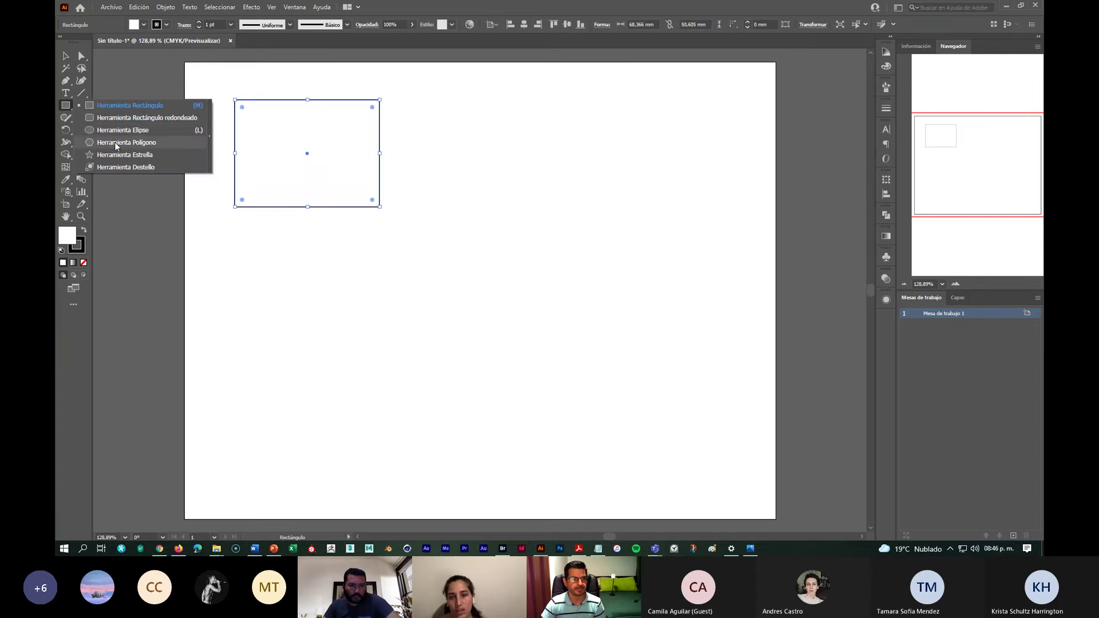
click(123, 134)
drag(546, 223, 707, 362)
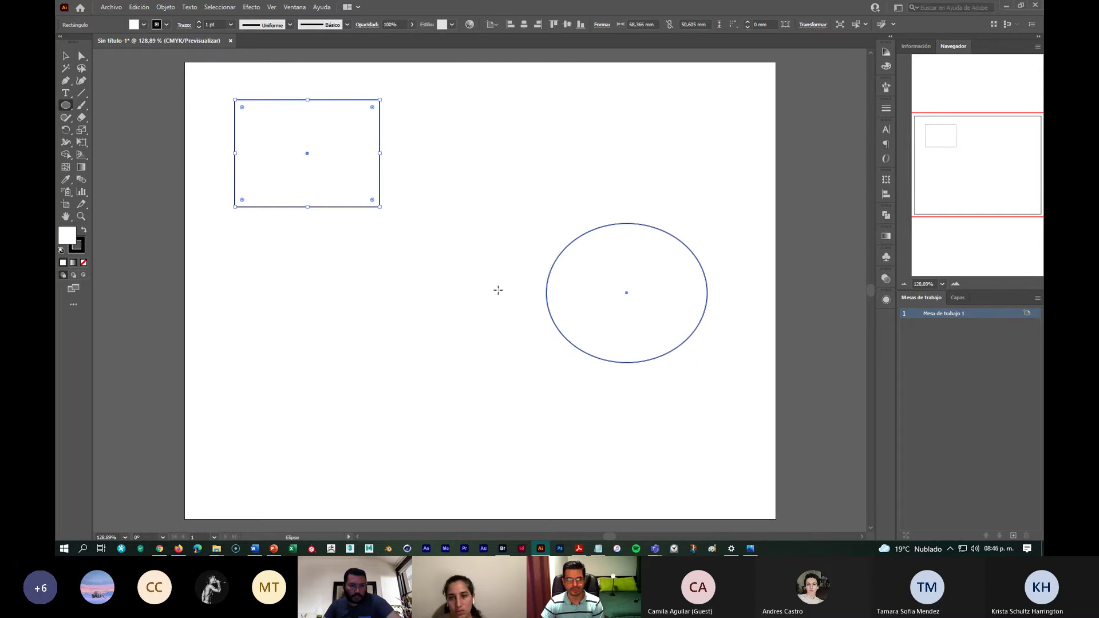
Draw a hexagon about 76 × 67 mm below the rectangle, at the artboard's left edge.
click(67, 109)
click(112, 150)
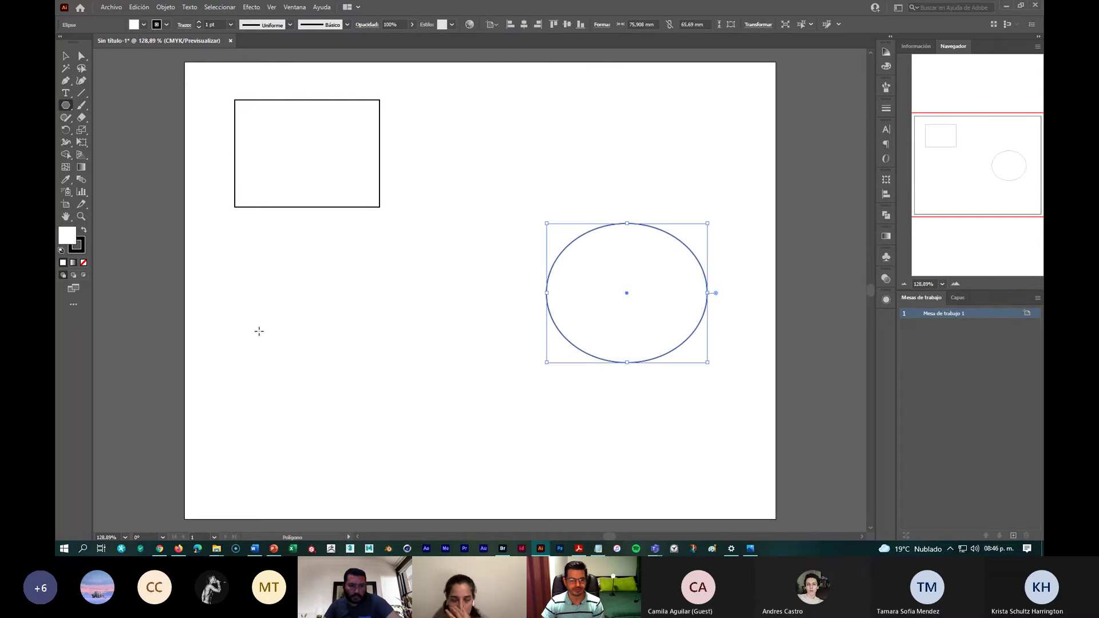
drag(259, 330, 298, 396)
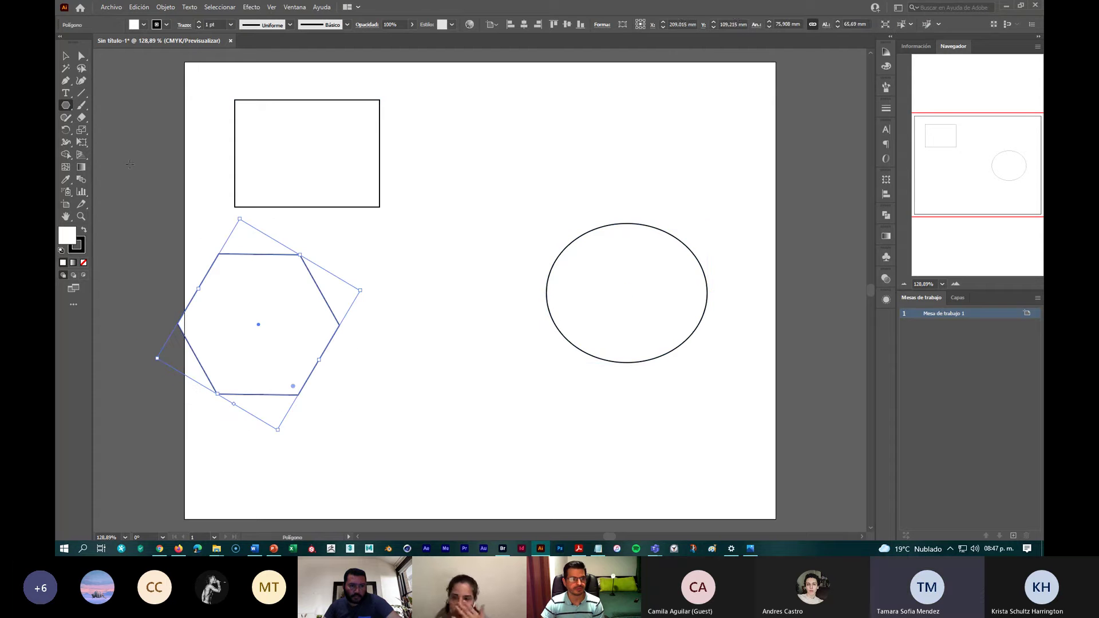
Draw a five-pointed star about 80 × 78 mm between the rectangle and the ellipse, at the artboard's upper edge.
click(68, 109)
click(112, 162)
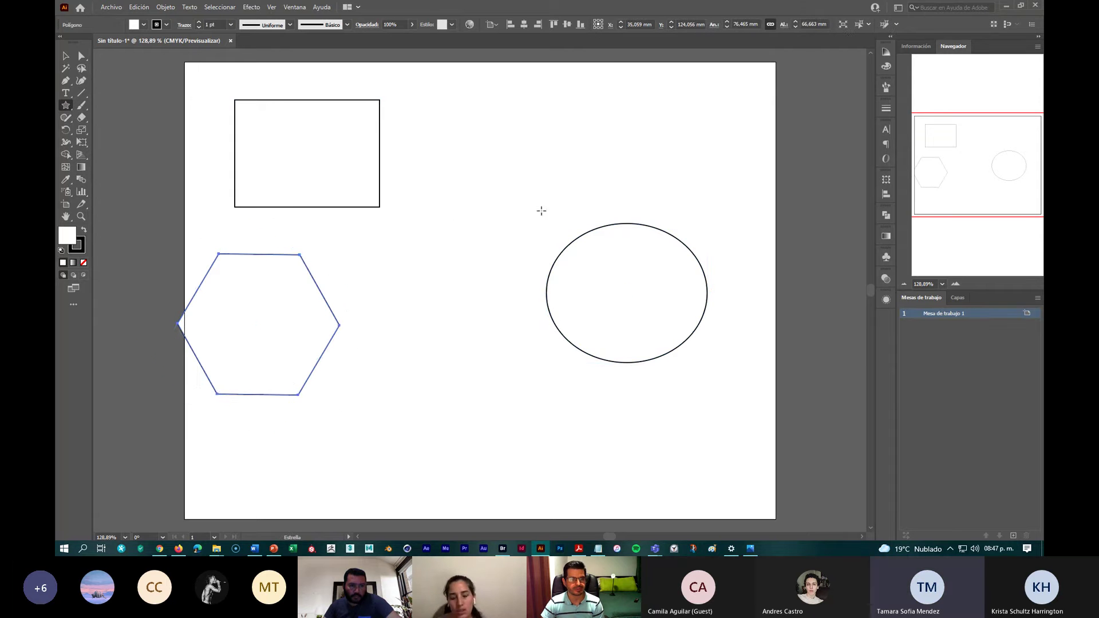
drag(493, 137, 553, 206)
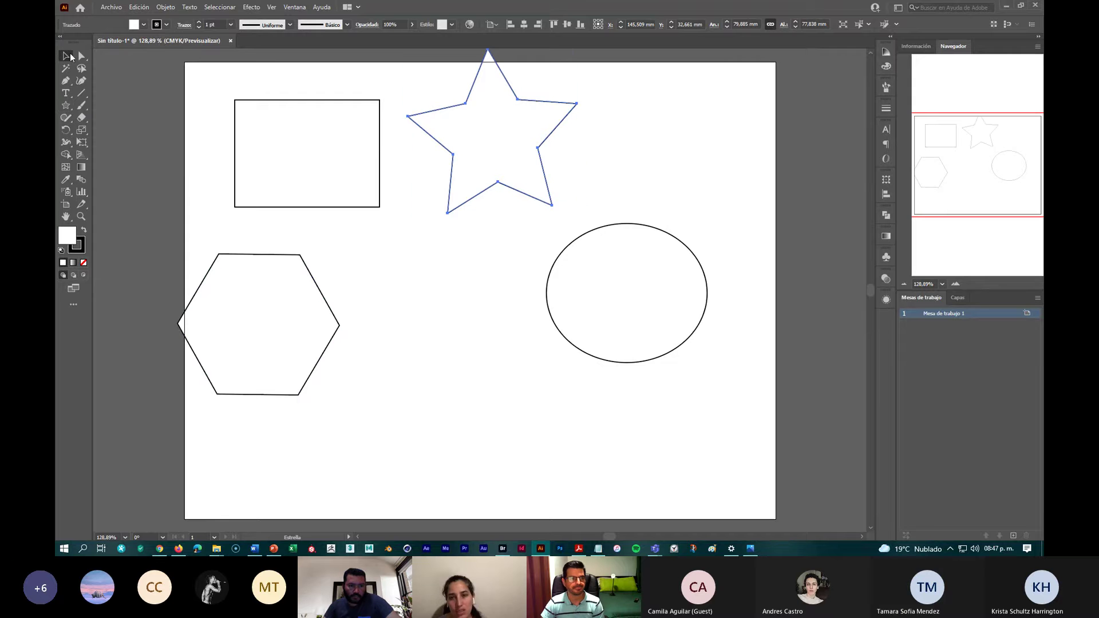
Arrange the four shapes in a two-by-two layout, with the rectangle and star above the hexagon and ellipse.
click(67, 55)
drag(267, 165, 251, 162)
drag(285, 331, 352, 386)
drag(605, 298, 619, 396)
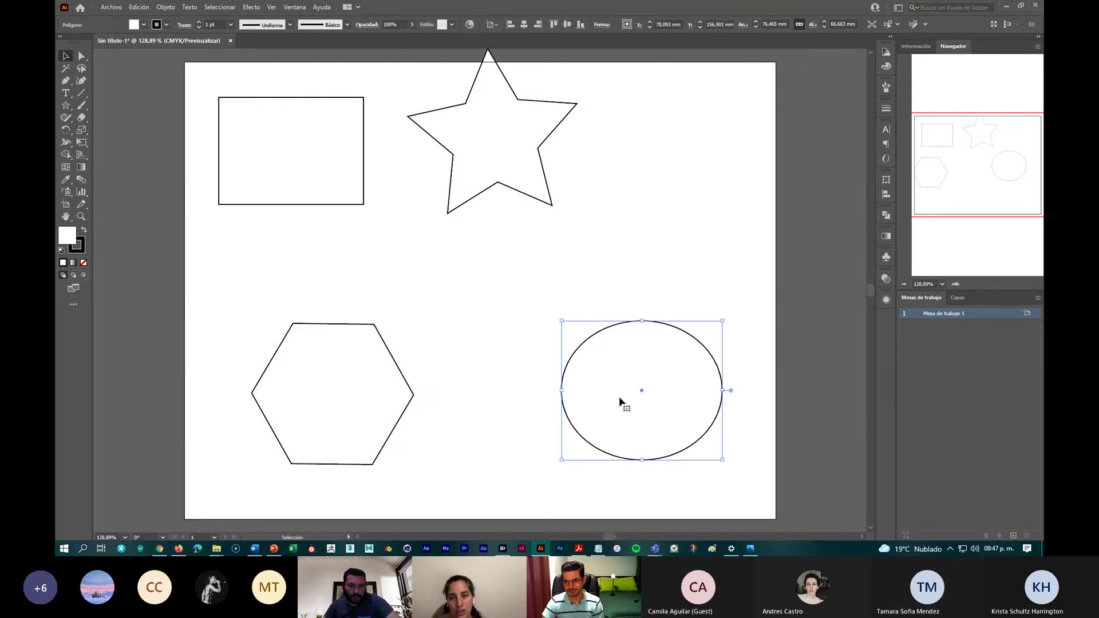
drag(527, 179, 578, 245)
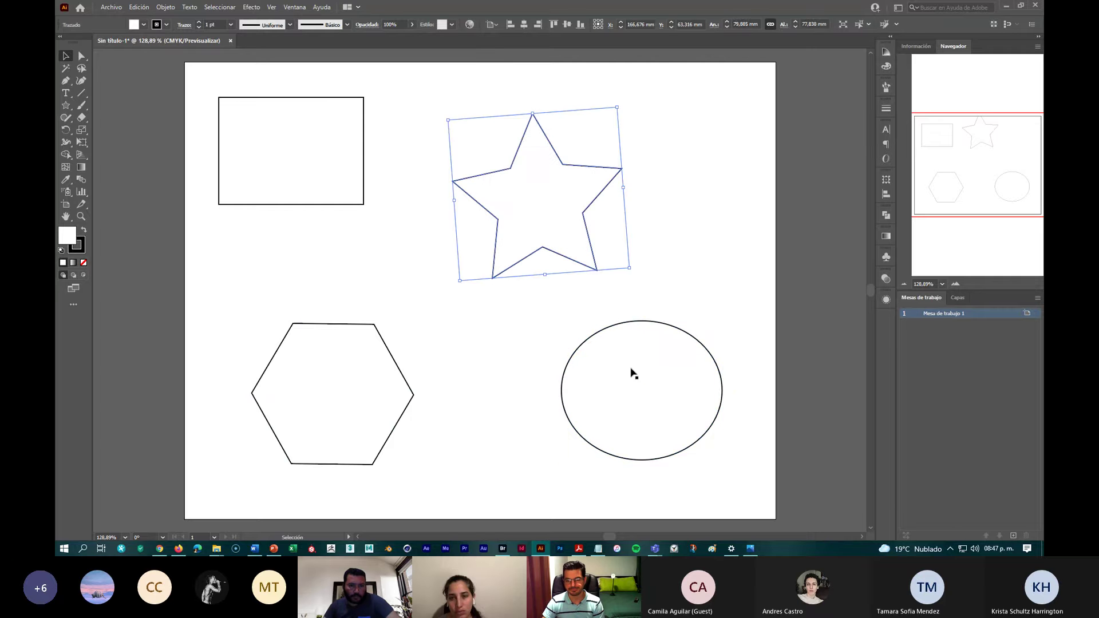
drag(634, 373, 621, 370)
drag(387, 381, 393, 380)
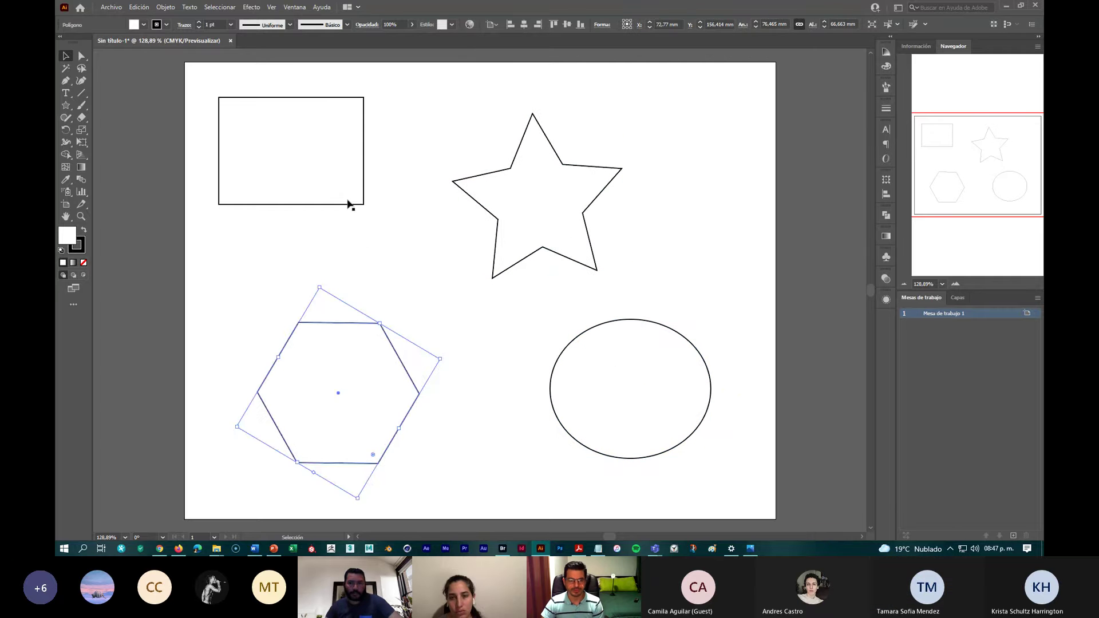
drag(348, 203, 354, 219)
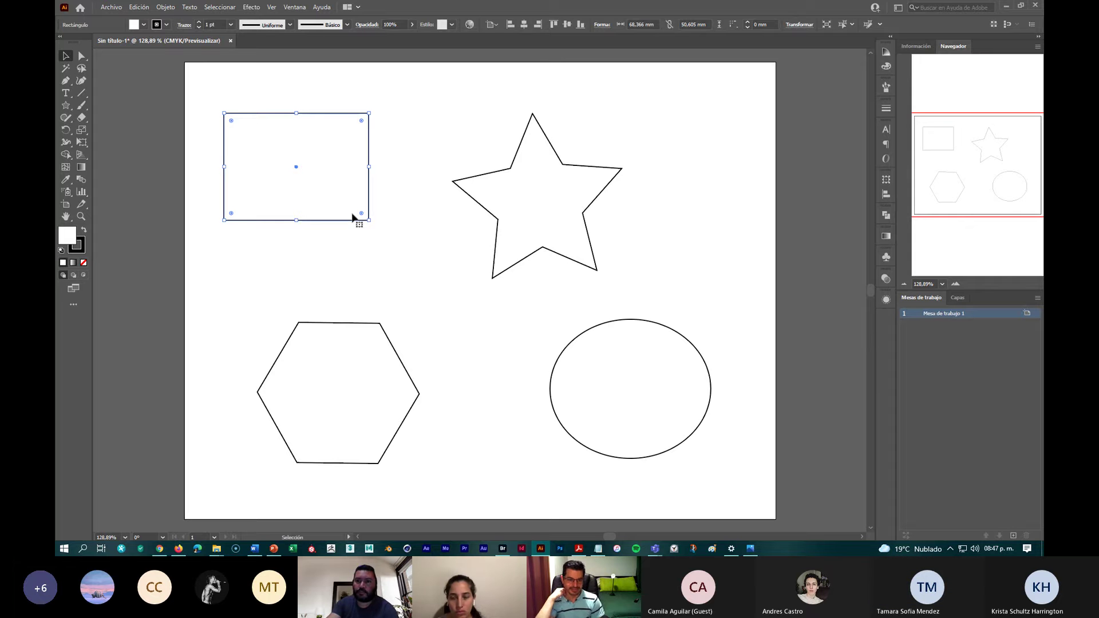
mouse_move(352, 215)
mouse_down()
mouse_move(356, 224)
mouse_move(364, 205)
mouse_move(365, 215)
mouse_up()
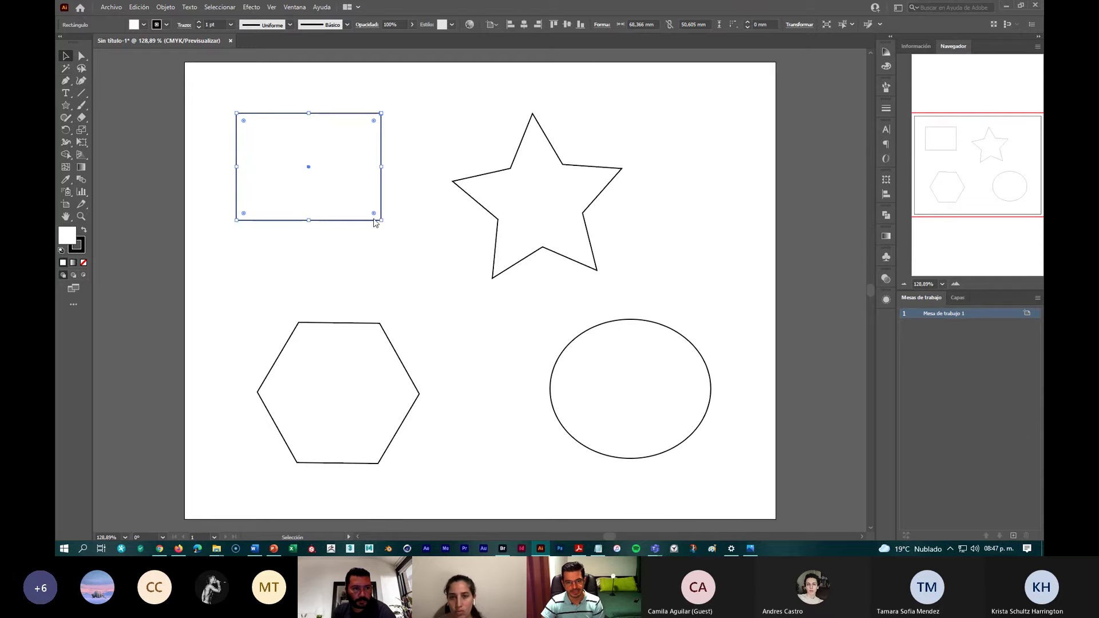
Resize the rectangle to about 75 × 73 mm, rotate it into a diamond, and space the four shapes evenly on the artboard.
drag(380, 220, 433, 201)
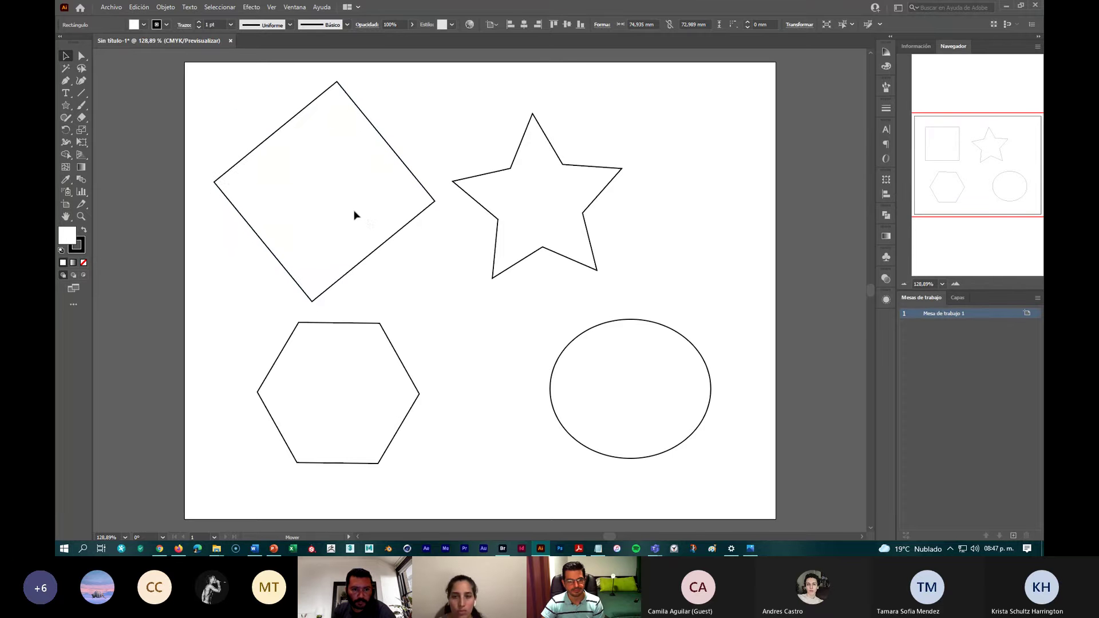
drag(520, 234, 596, 230)
drag(372, 221, 404, 226)
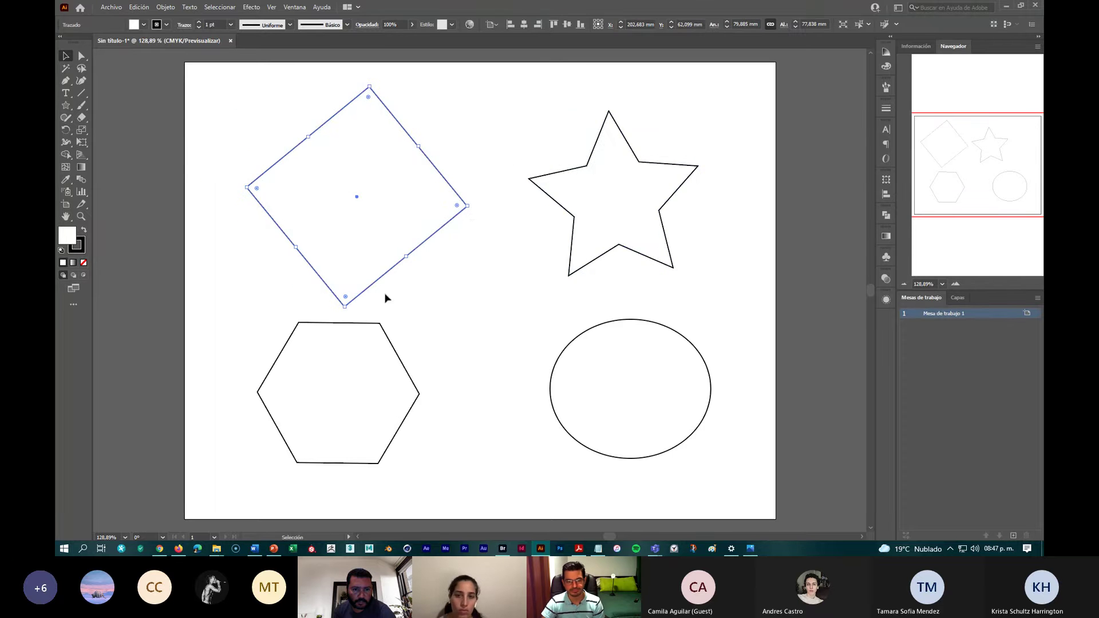
drag(352, 409, 365, 431)
drag(595, 407, 566, 424)
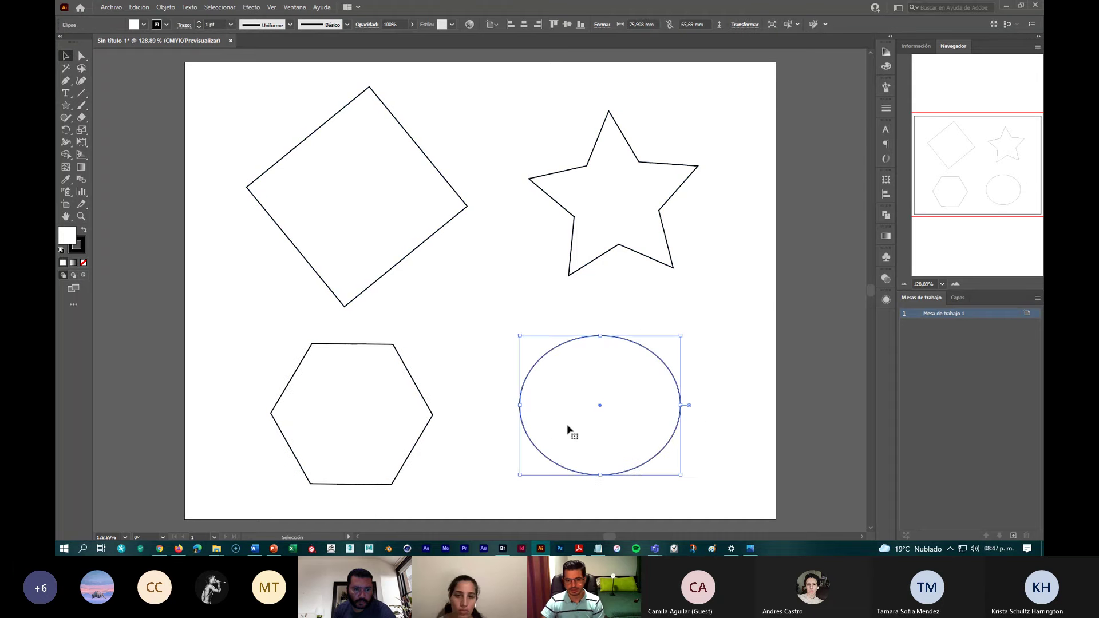
Fill the rotated rectangle with solid green.
click(396, 242)
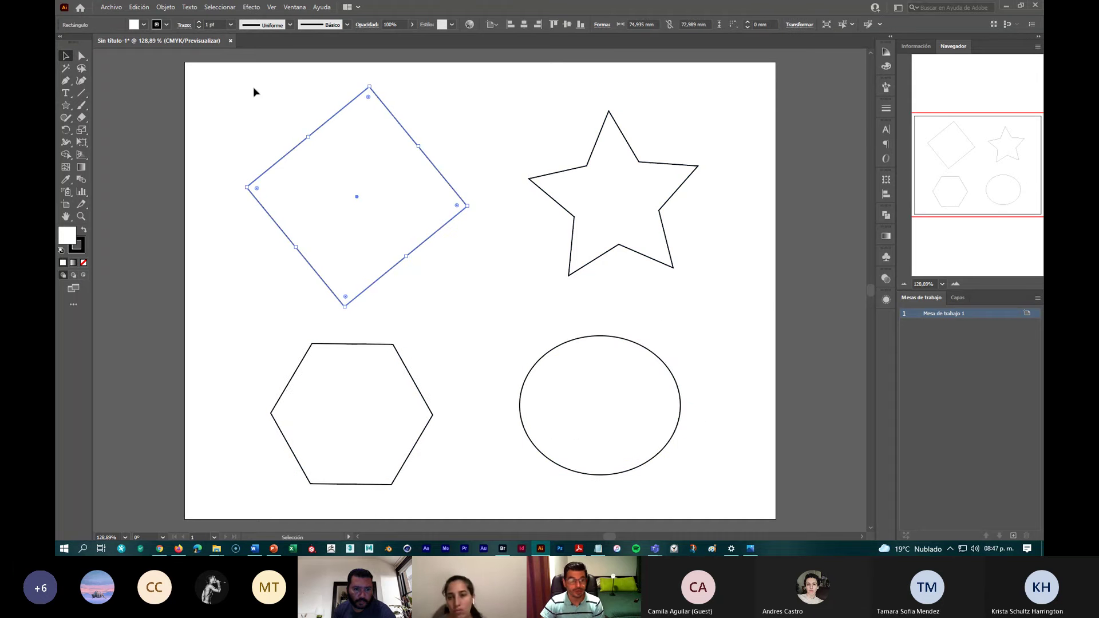
click(143, 25)
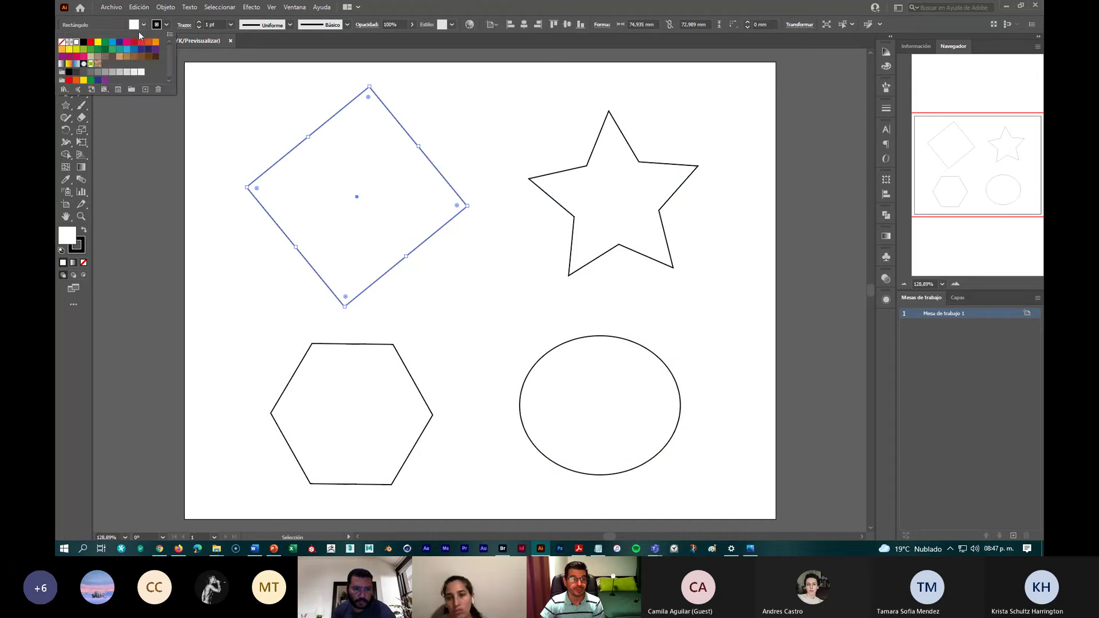
click(106, 43)
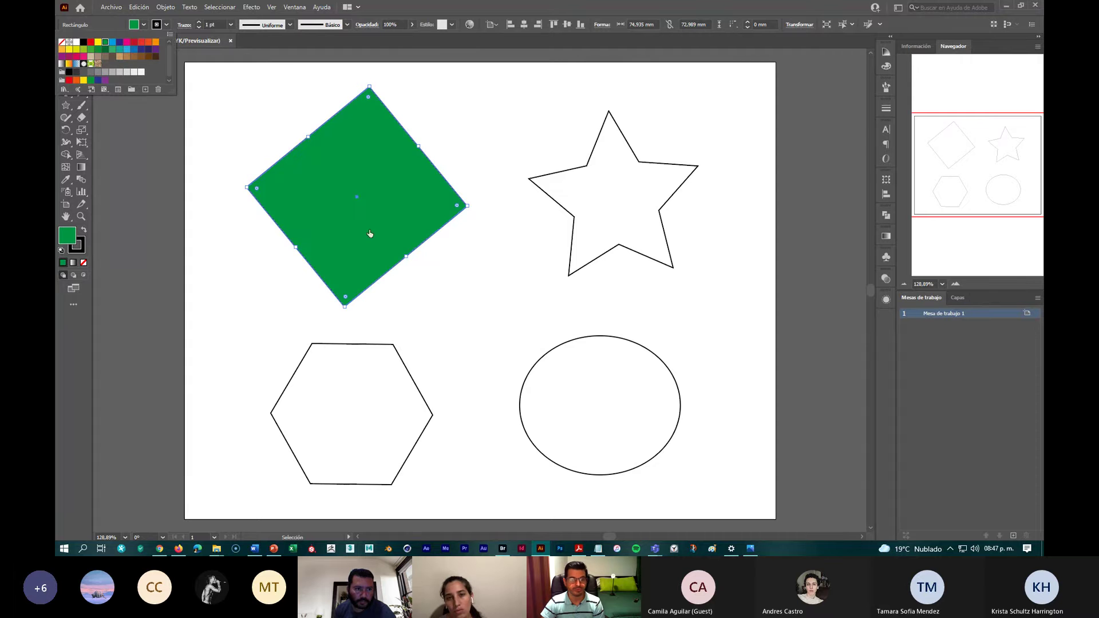
Fill the star with the yellow-to-orange-red gradient swatch.
click(594, 260)
click(144, 25)
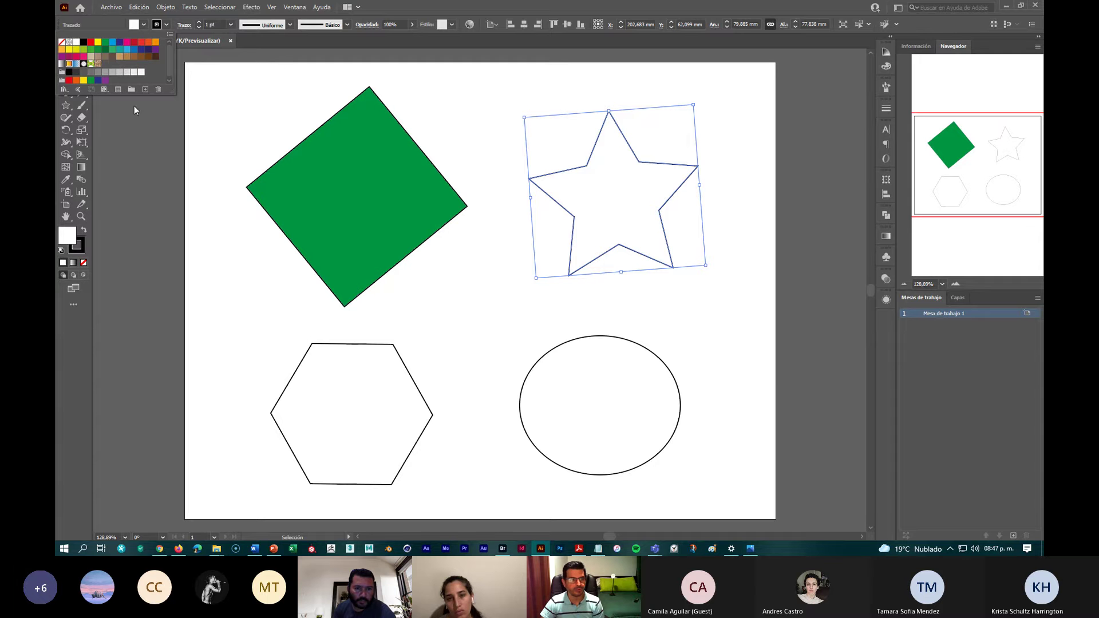
click(69, 64)
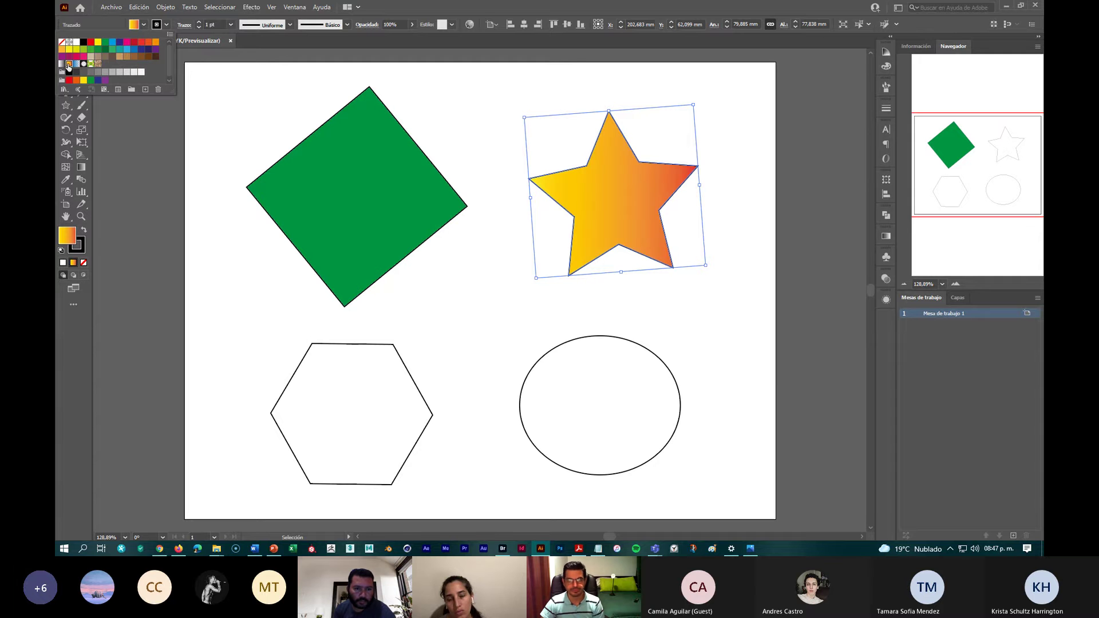
Fill the hexagon with the brown swirl pattern swatch.
click(367, 388)
click(371, 349)
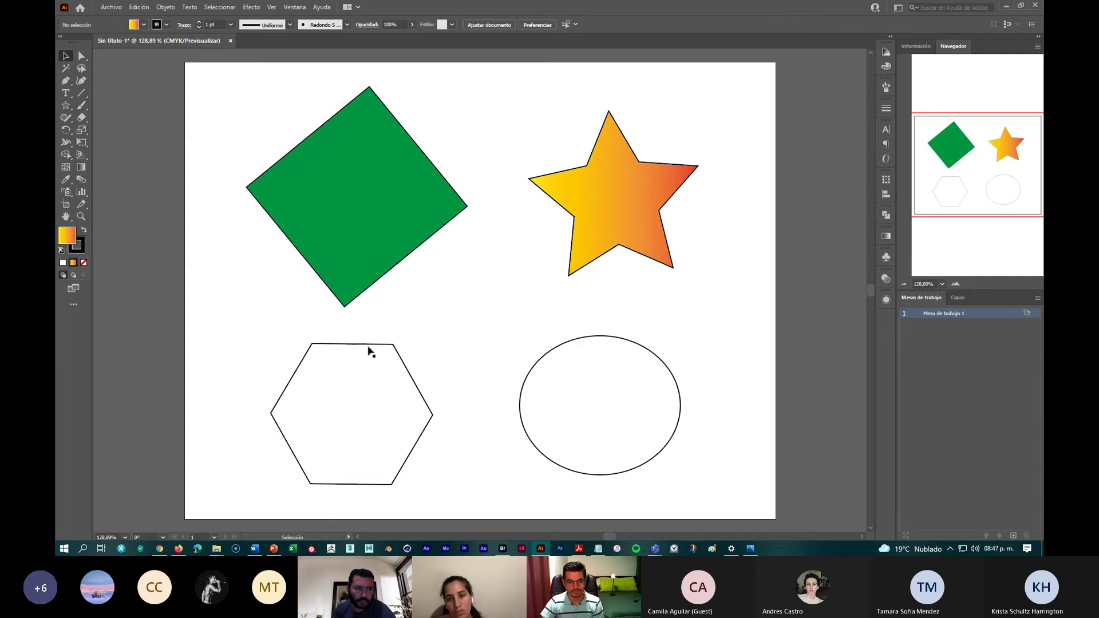
click(369, 347)
click(143, 24)
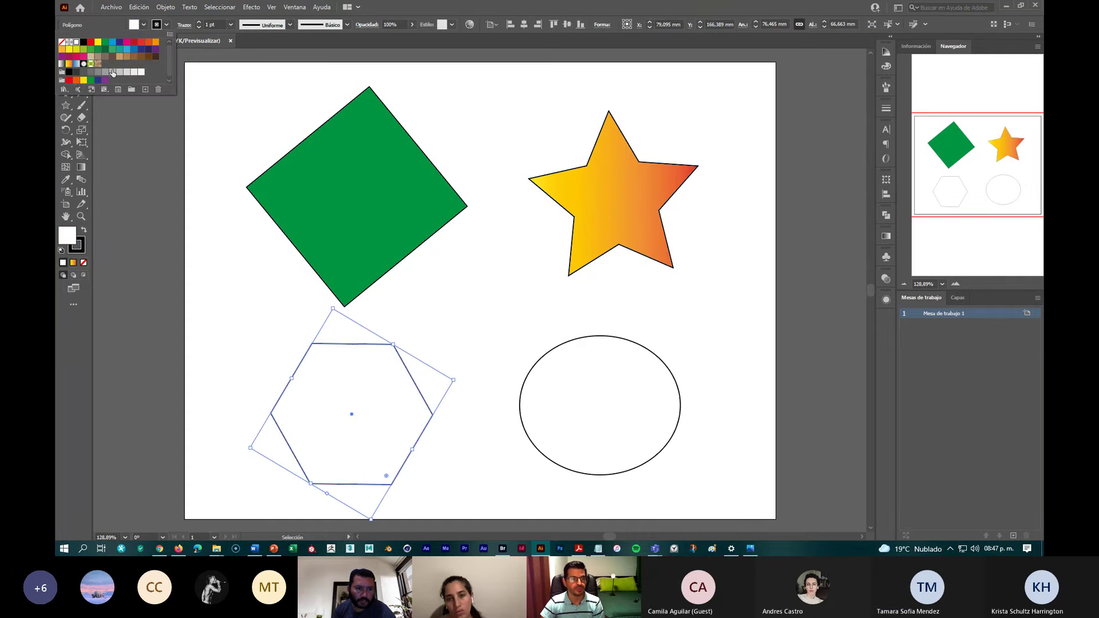
click(96, 66)
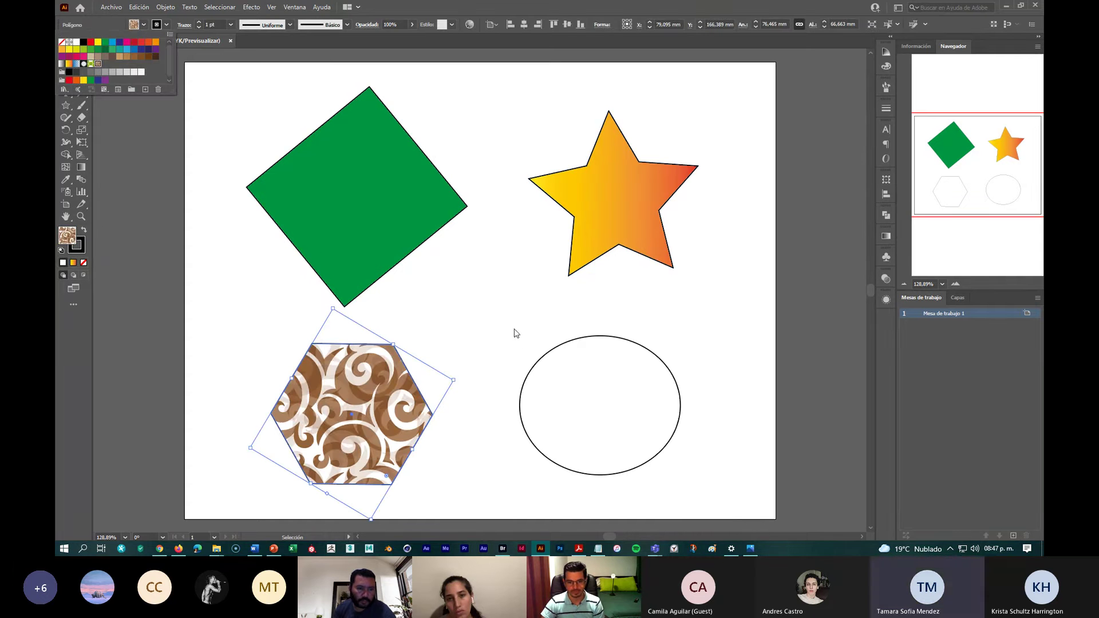
Try solid blue and the blue gradient on the ellipse, then fill it with the green and yellow leaf pattern.
click(569, 452)
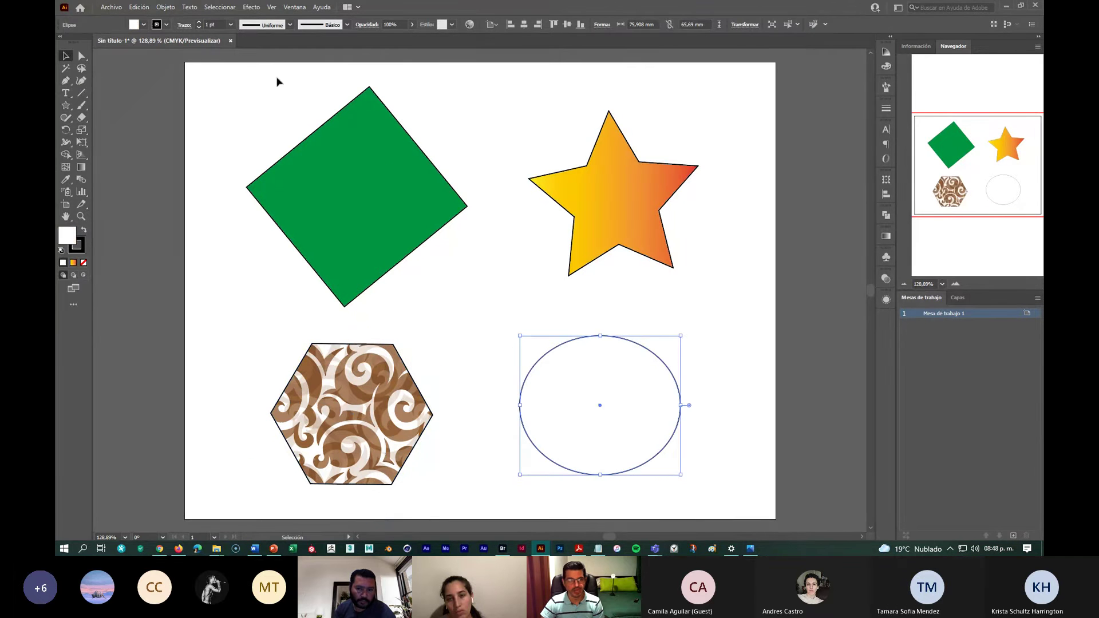
click(144, 25)
click(112, 43)
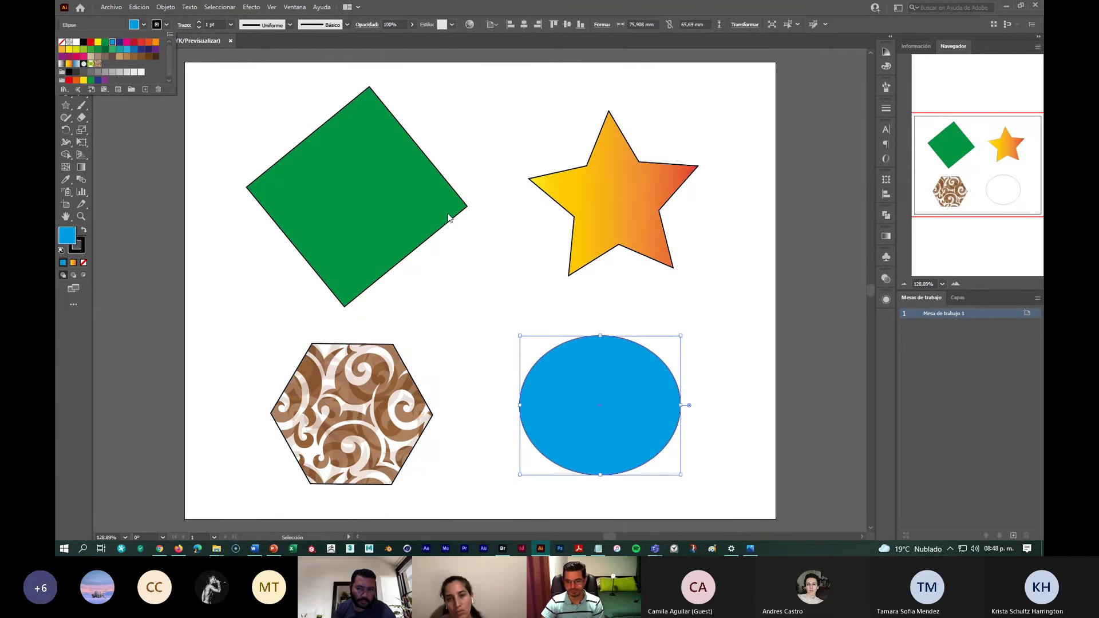
click(77, 64)
click(92, 64)
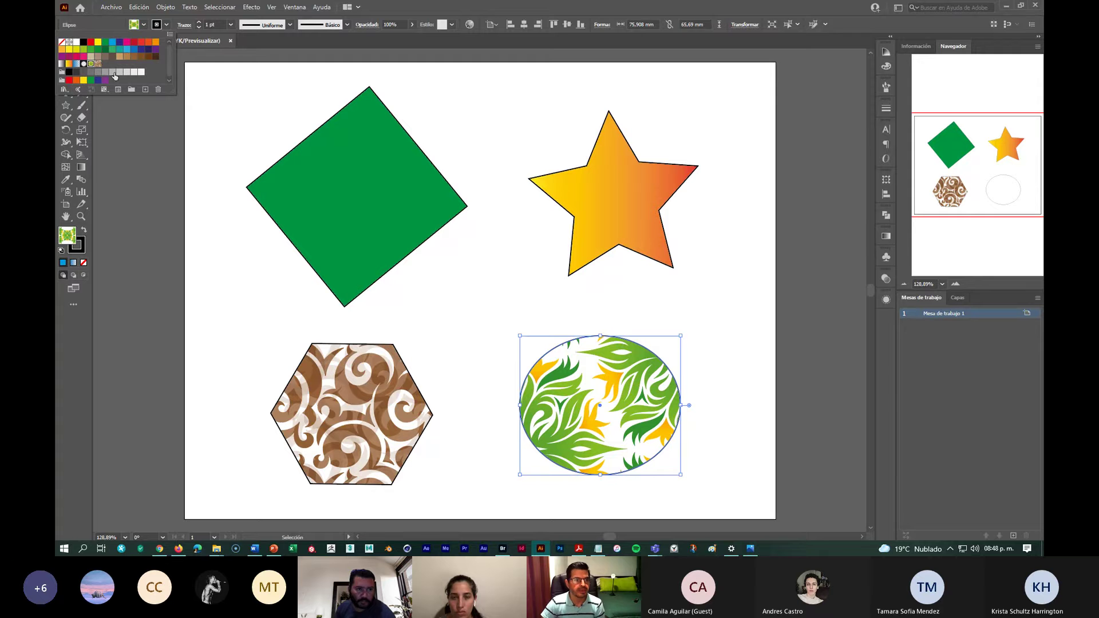
click(524, 275)
Stretch the ellipse vertically to about 72.5 mm high and reposition it below the star.
mouse_move(616, 386)
mouse_down()
mouse_move(478, 179)
mouse_move(381, 144)
mouse_move(325, 142)
mouse_move(320, 227)
mouse_move(468, 189)
mouse_move(363, 133)
mouse_move(324, 197)
mouse_move(463, 152)
mouse_move(358, 128)
mouse_move(337, 175)
mouse_move(612, 175)
mouse_move(408, 366)
mouse_move(319, 391)
mouse_move(613, 368)
mouse_move(619, 378)
mouse_move(614, 367)
mouse_up()
drag(595, 324, 595, 306)
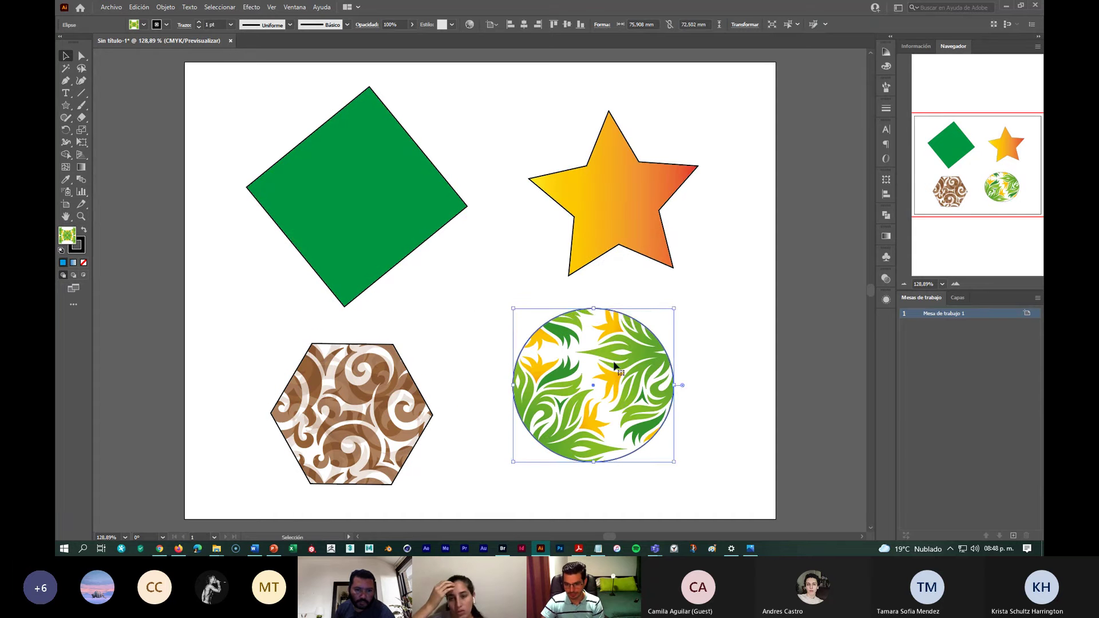
drag(520, 335, 525, 353)
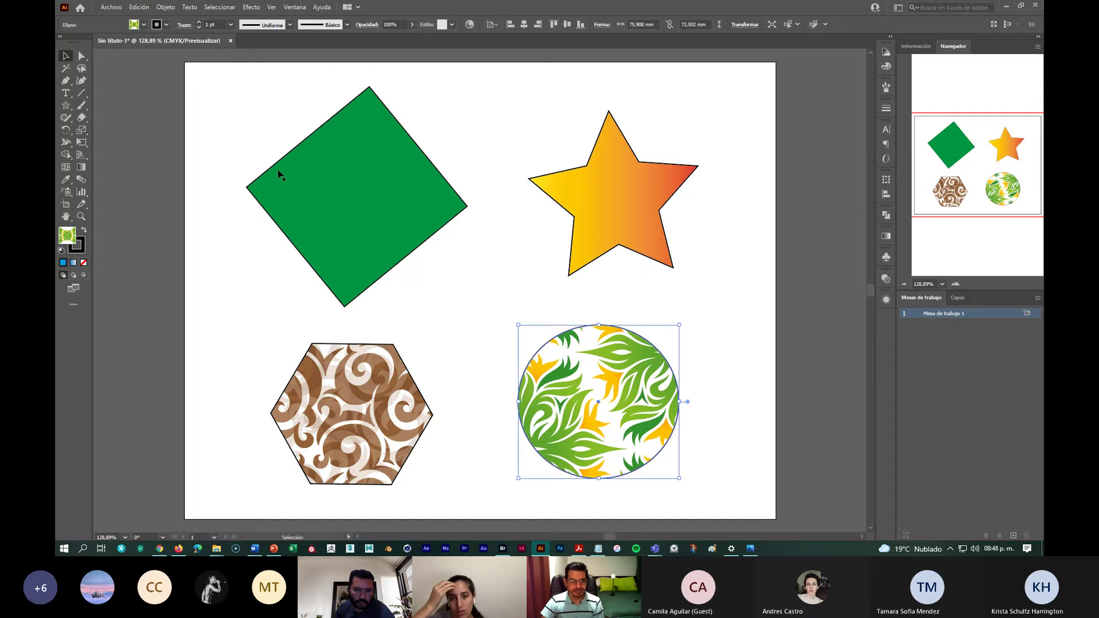
Select all four shapes and set their stroke weight to 6 pt.
drag(259, 115, 726, 456)
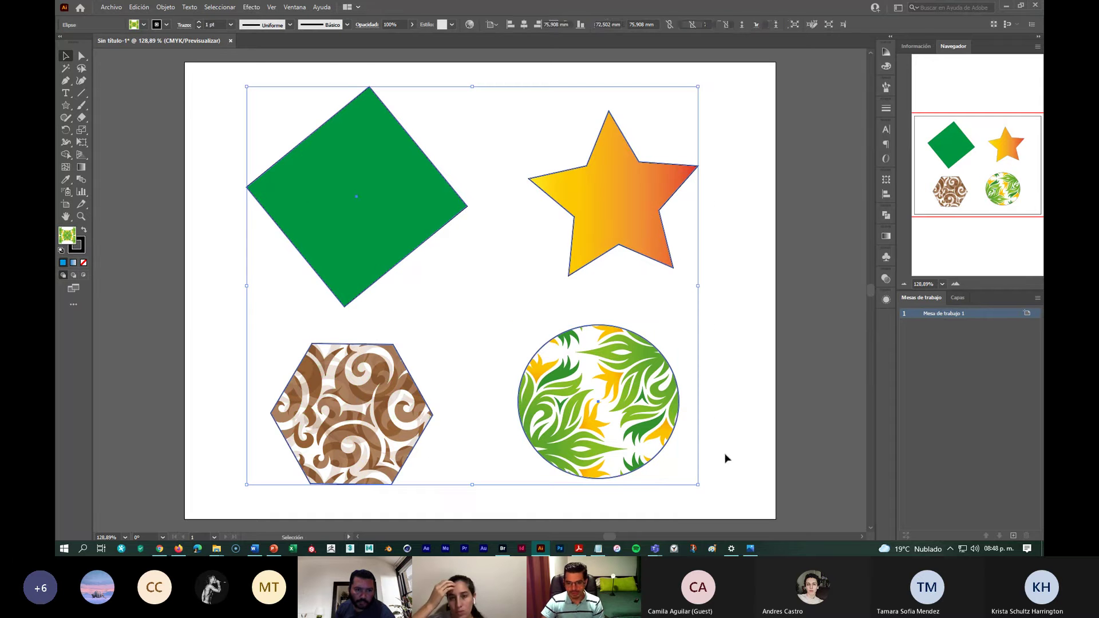
click(166, 26)
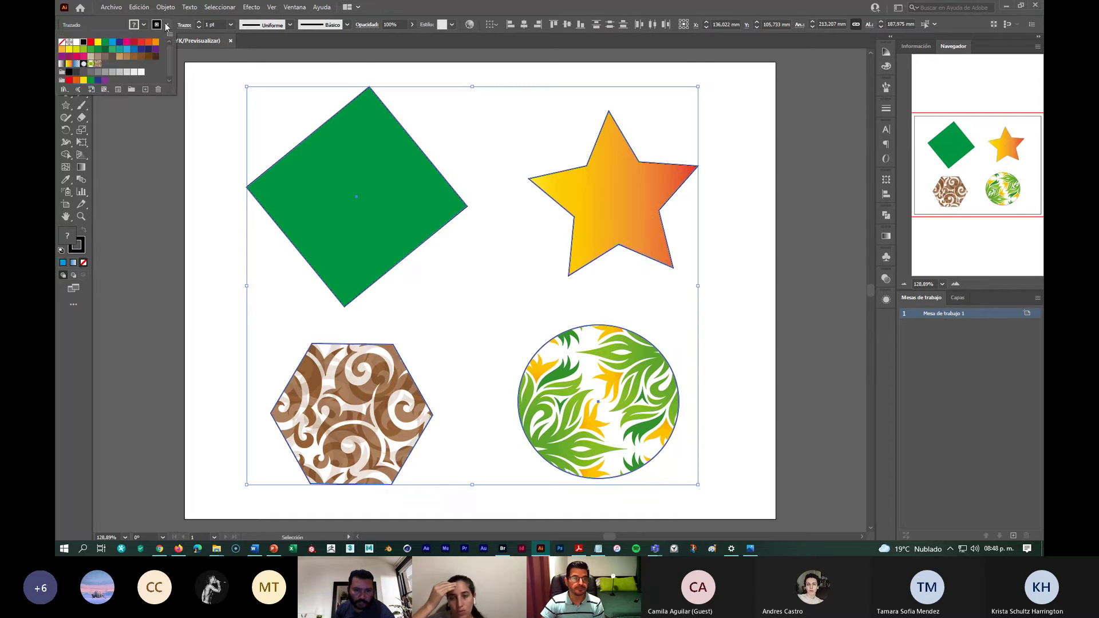
click(230, 25)
click(231, 25)
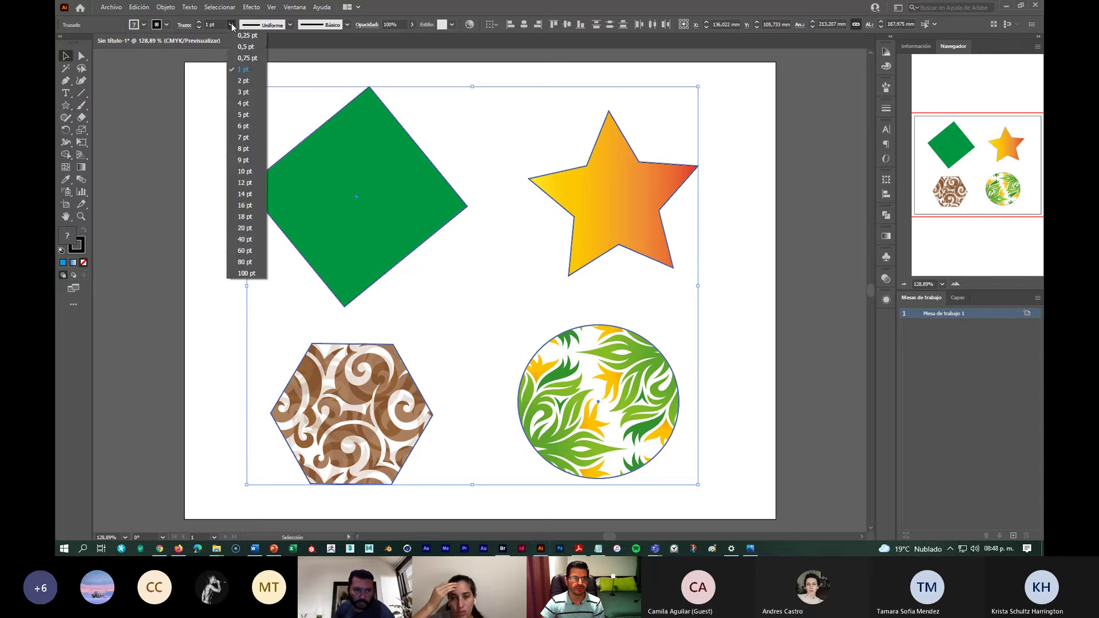
click(243, 126)
Change the stroke colour of the four selected shapes to magenta.
click(167, 26)
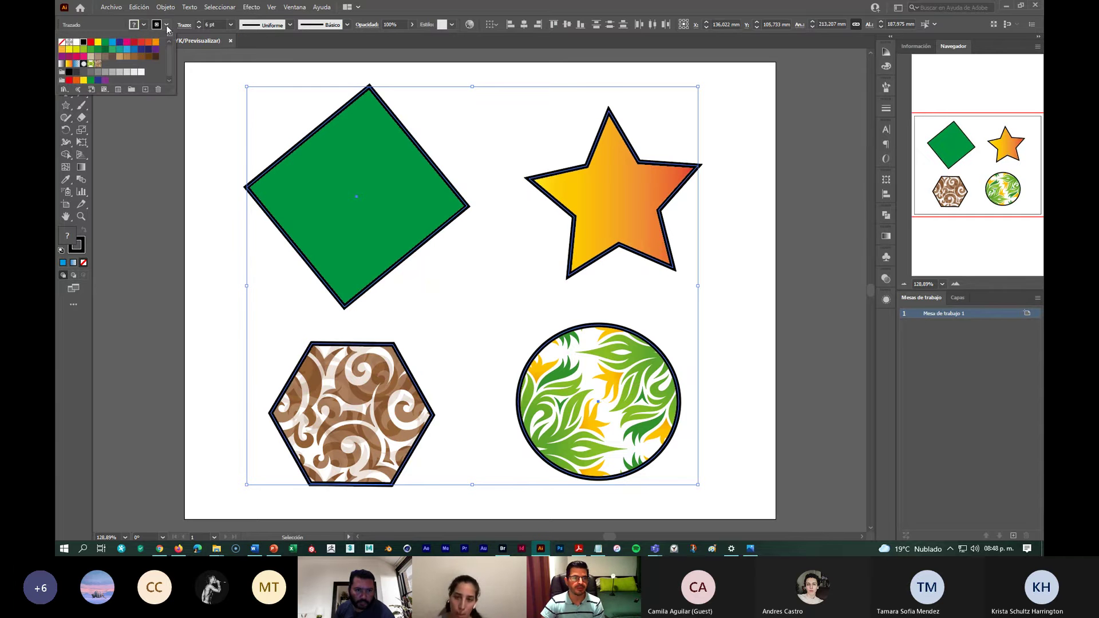
click(127, 42)
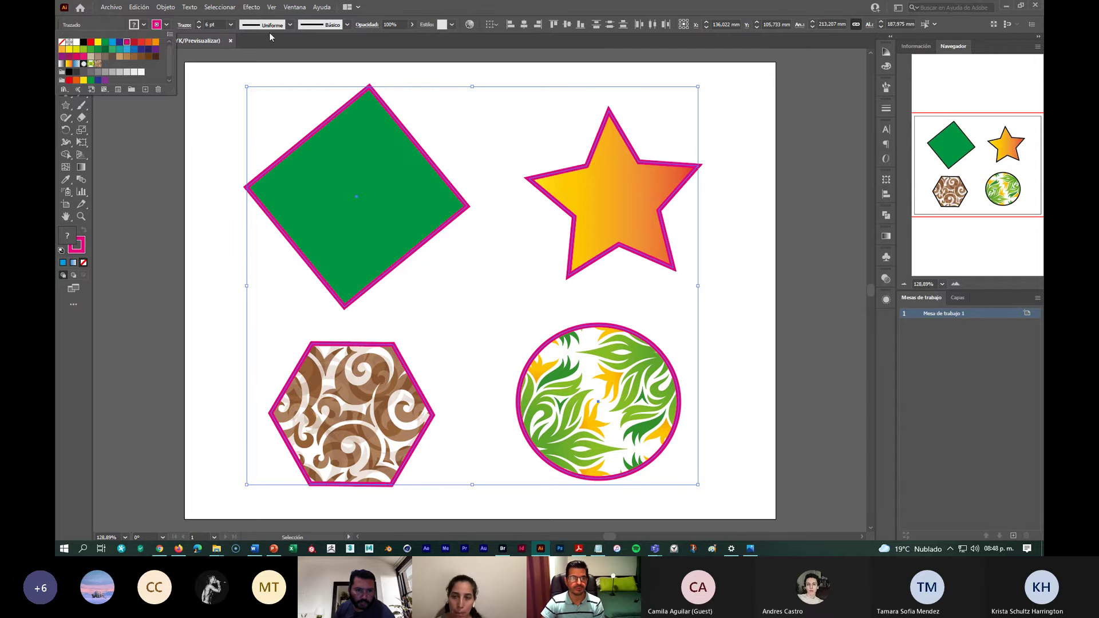
click(232, 26)
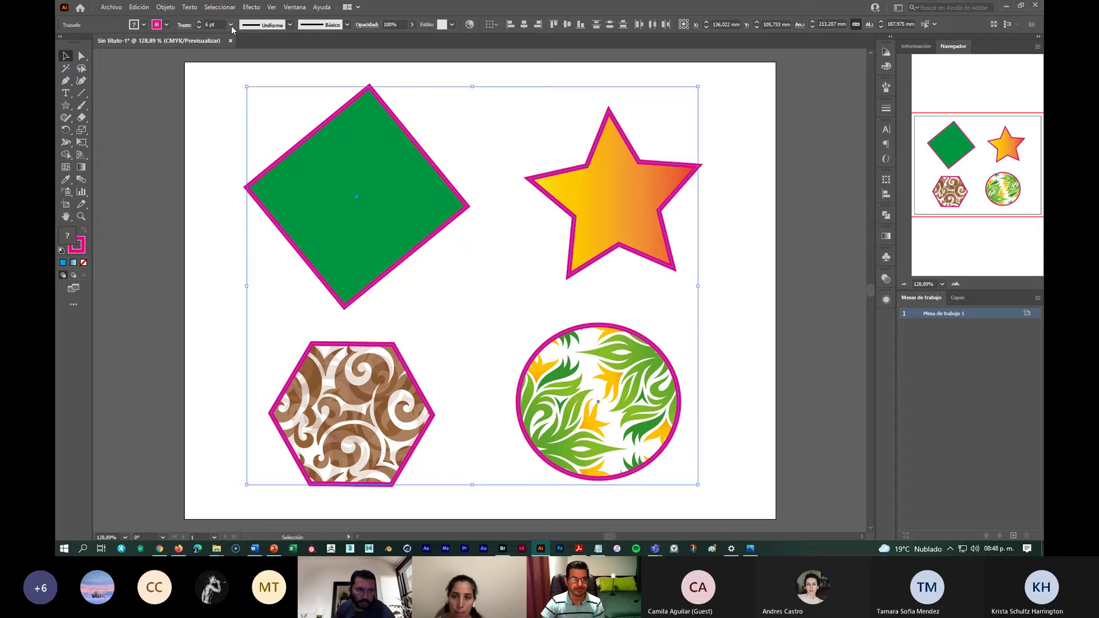
Set the stroke weight of the four selected shapes to 10 pt and apply a tapered variable-width profile.
click(232, 26)
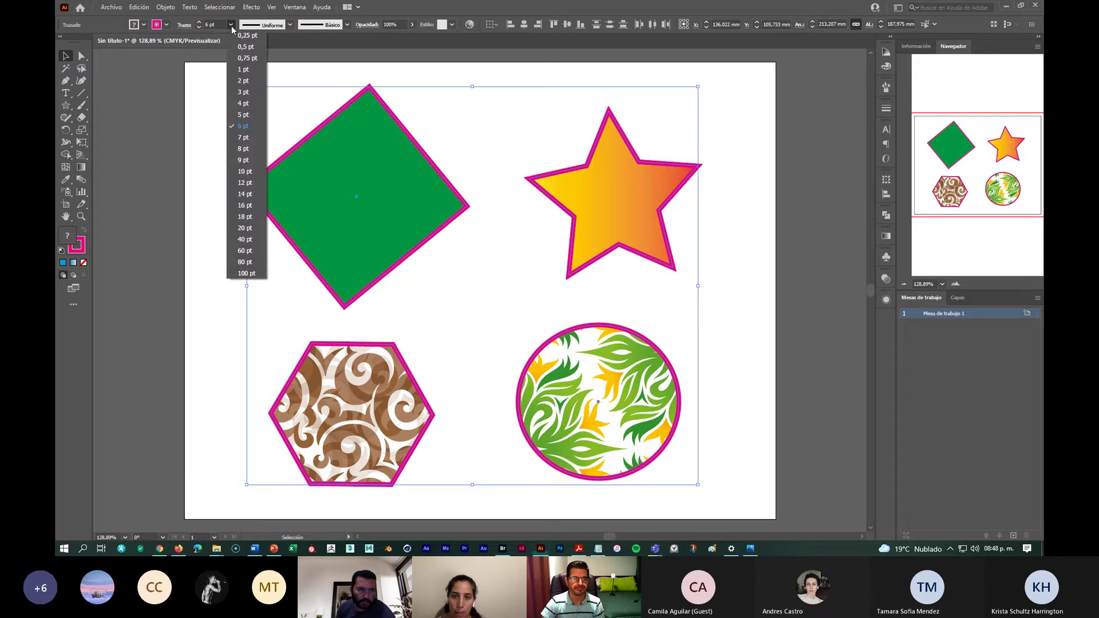
click(245, 171)
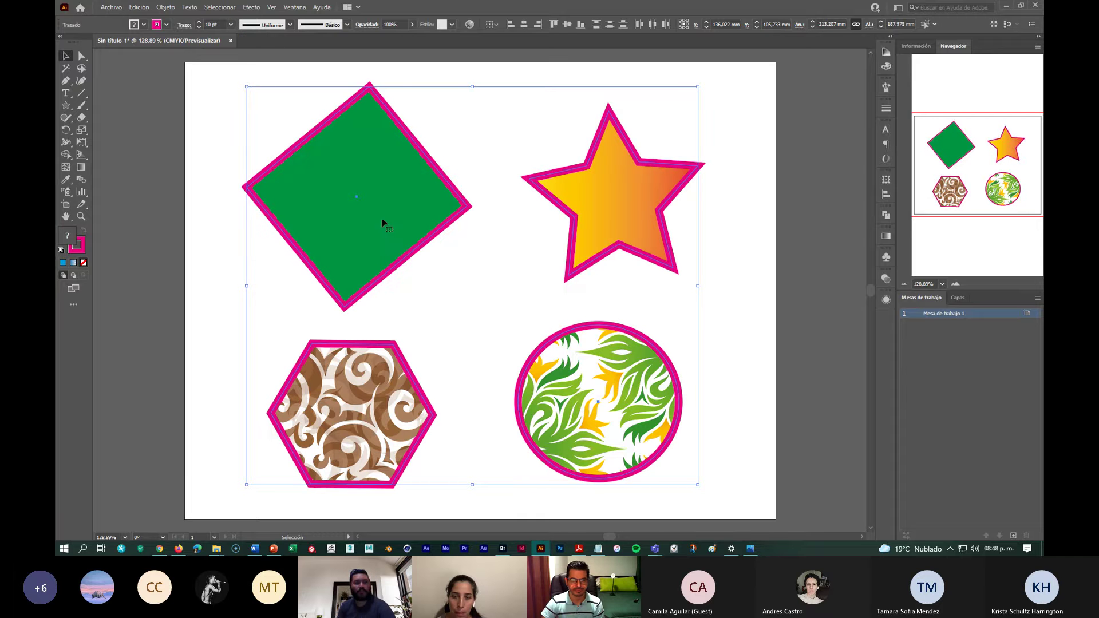
click(284, 26)
click(273, 78)
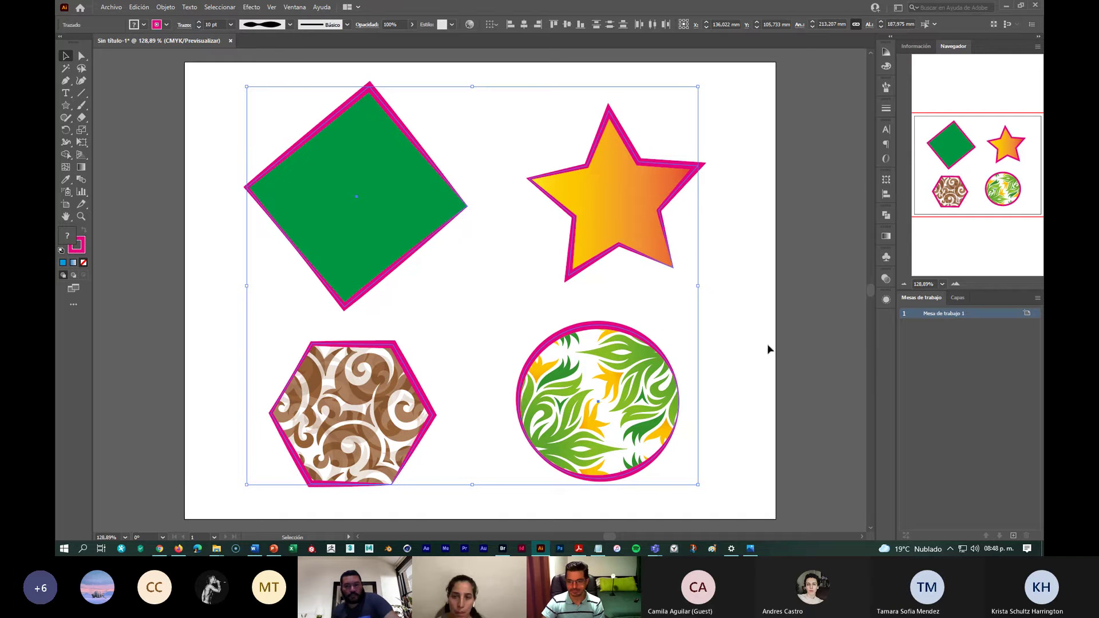
click(741, 311)
Apply the rough charcoal-like brush to the green square's stroke and set its weight to 8 pt.
click(363, 183)
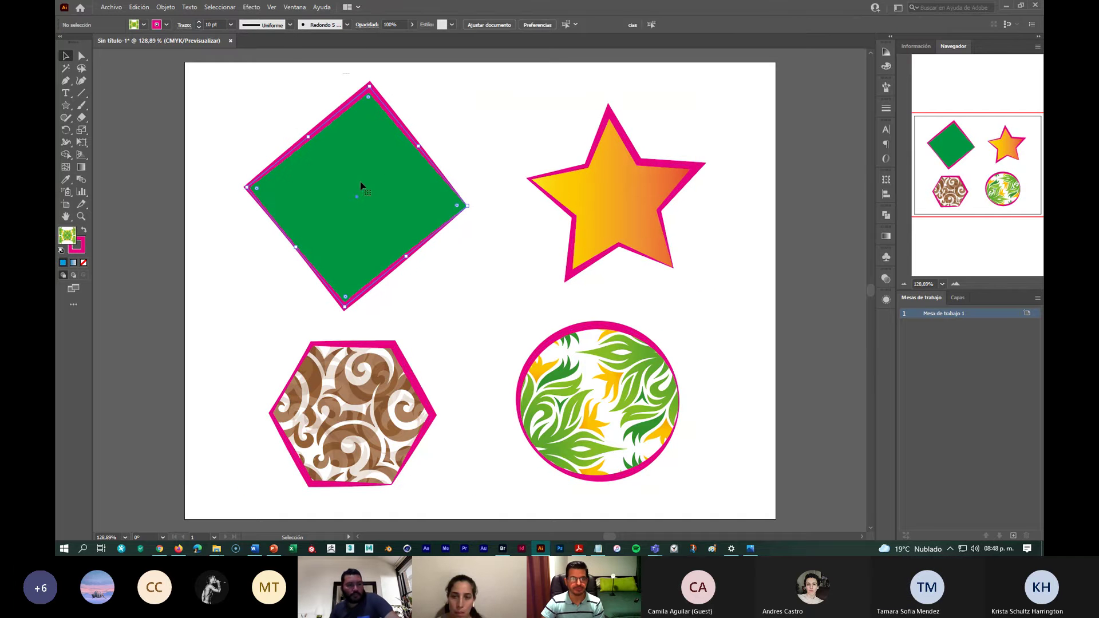
click(346, 25)
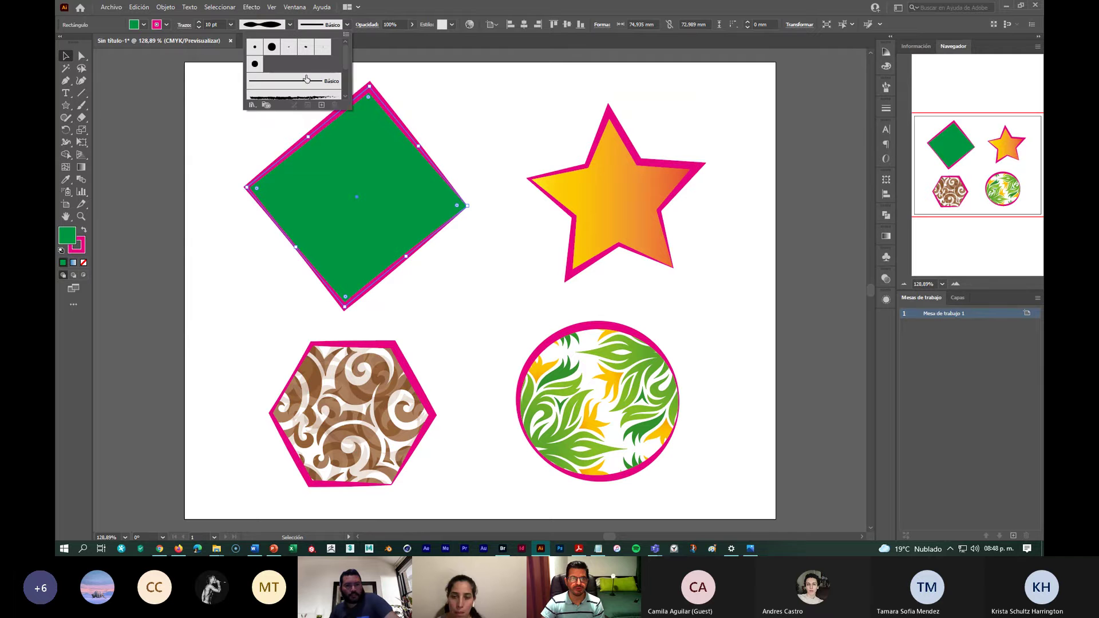
click(292, 98)
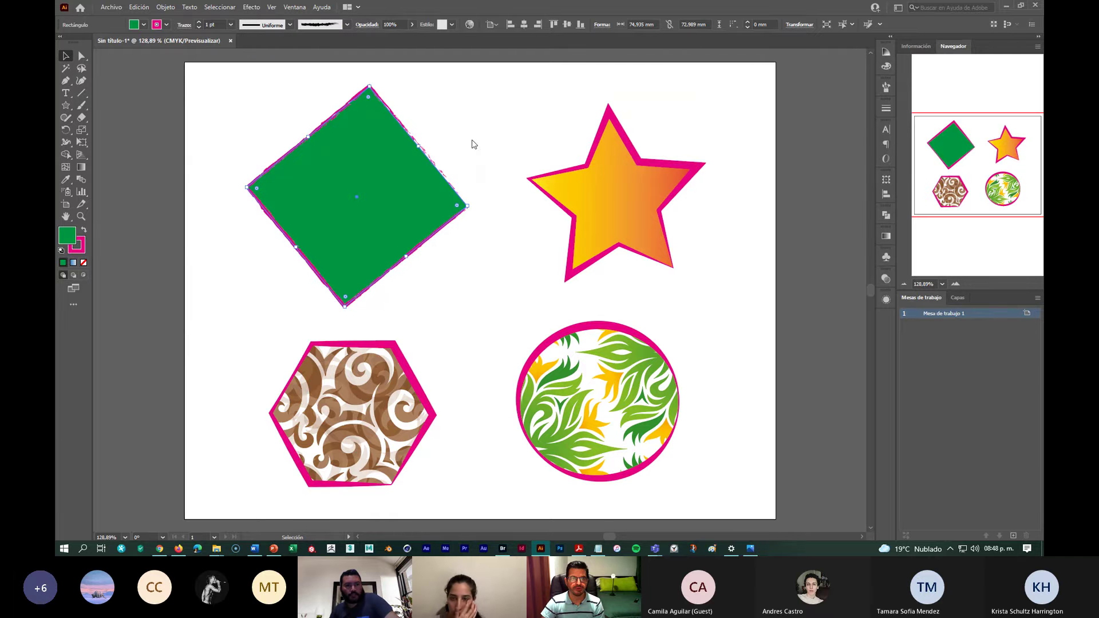
click(232, 25)
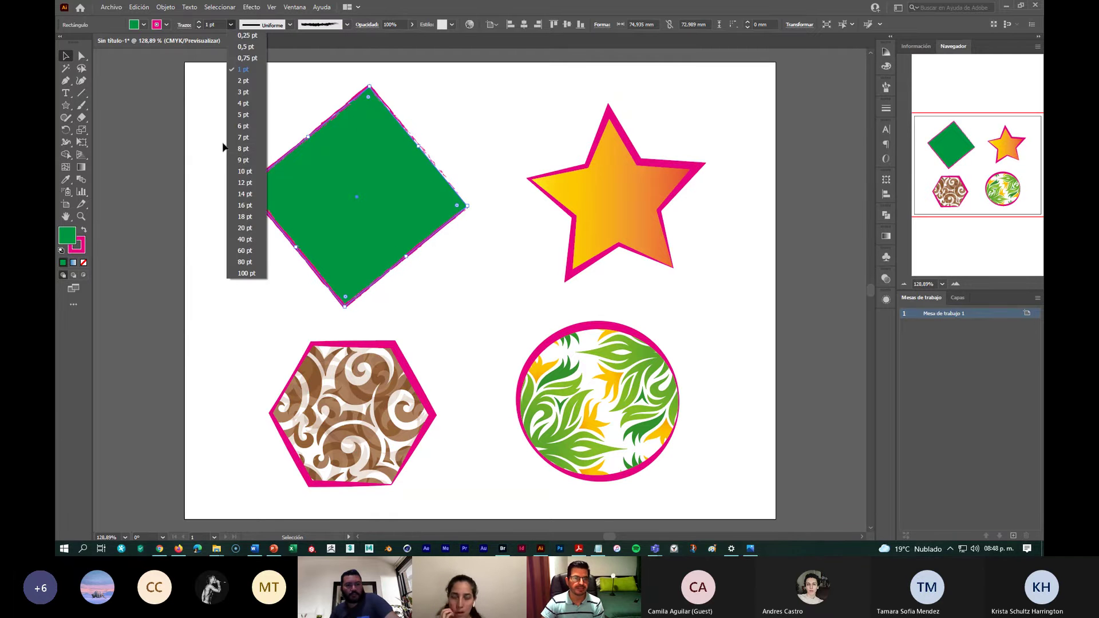
click(245, 154)
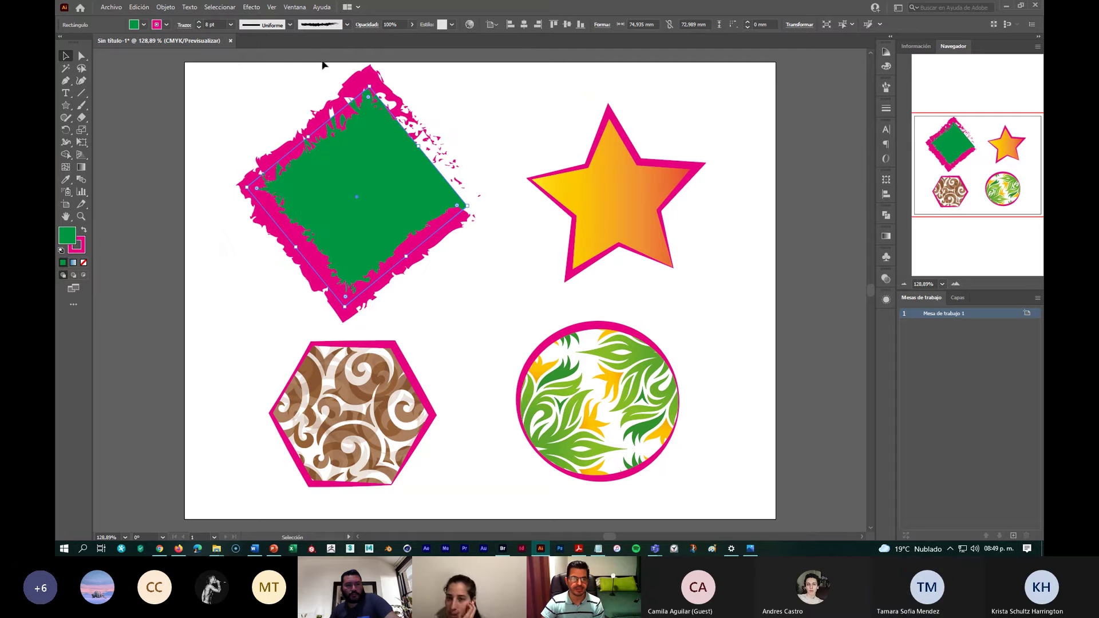
Apply the 6.00 bristle brush to the star's stroke.
drag(629, 149, 464, 100)
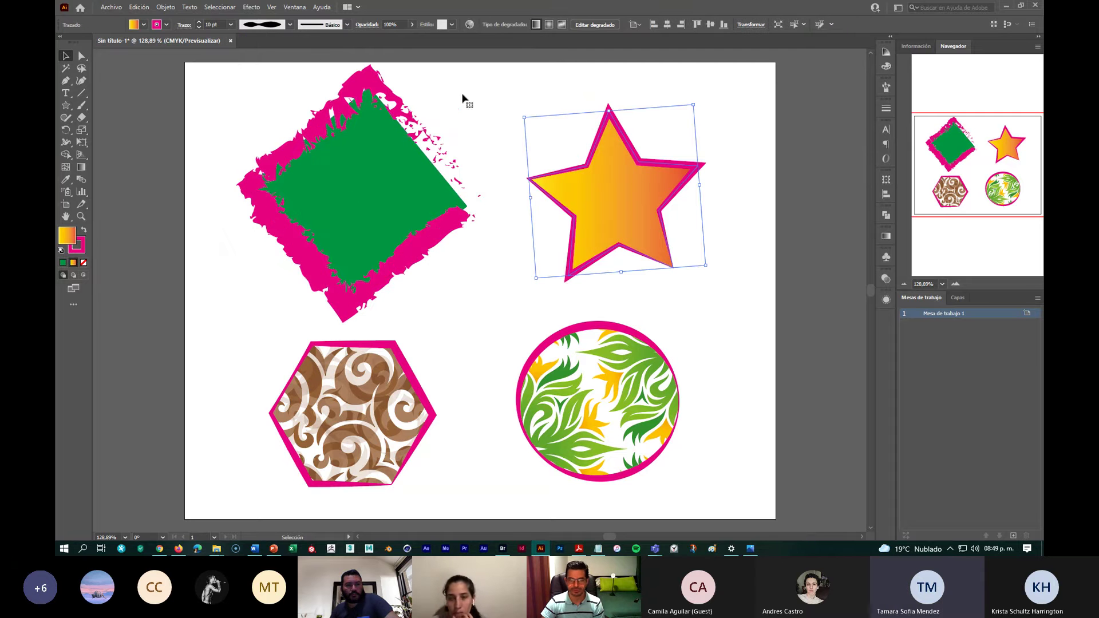
click(347, 25)
scroll(309, 82, down, 3)
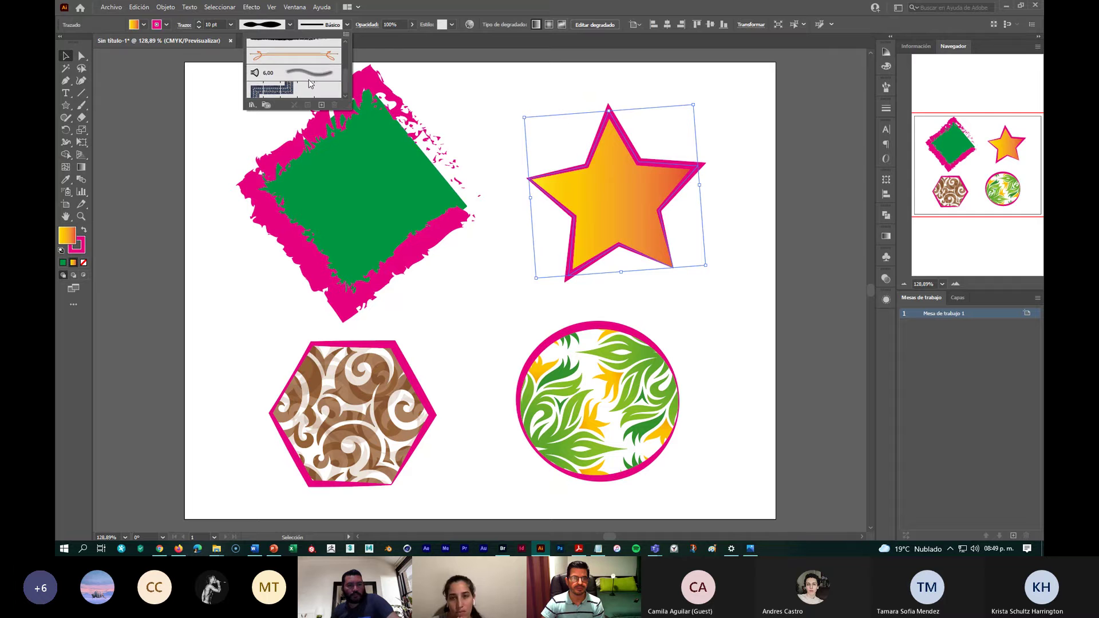
click(309, 72)
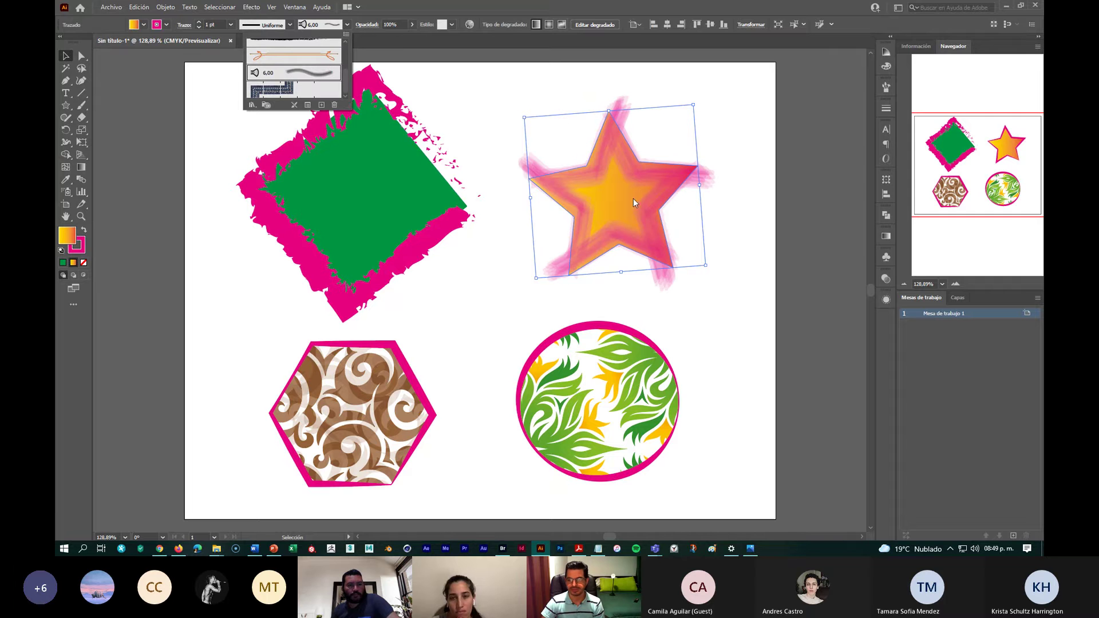
Apply the Tela vaquera denim pattern brush to the hexagon's stroke.
click(402, 412)
click(407, 390)
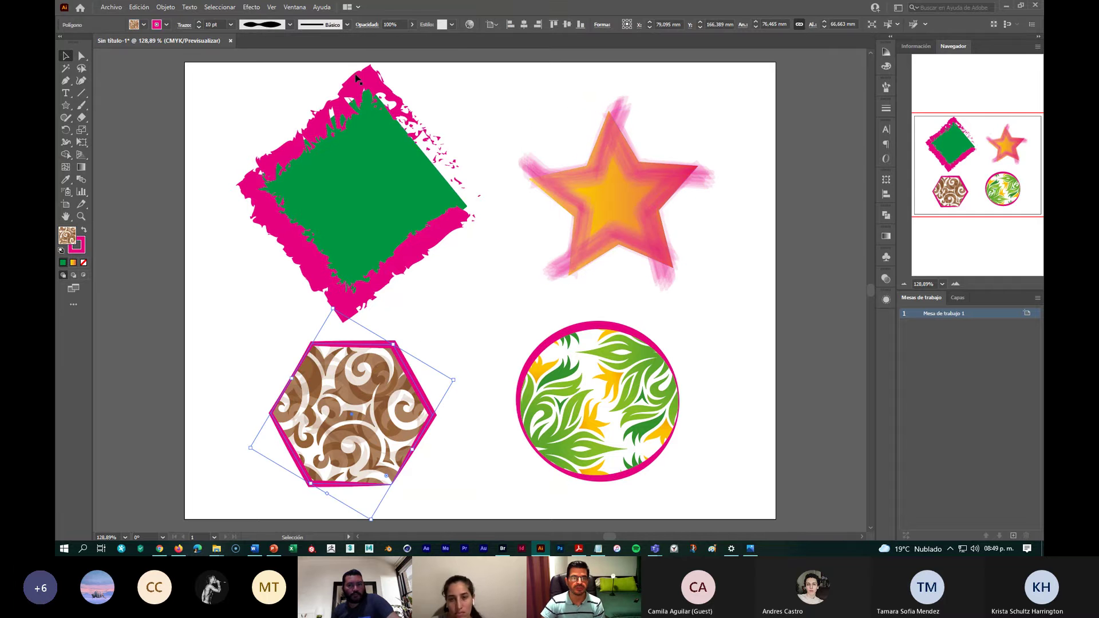
click(347, 26)
click(288, 93)
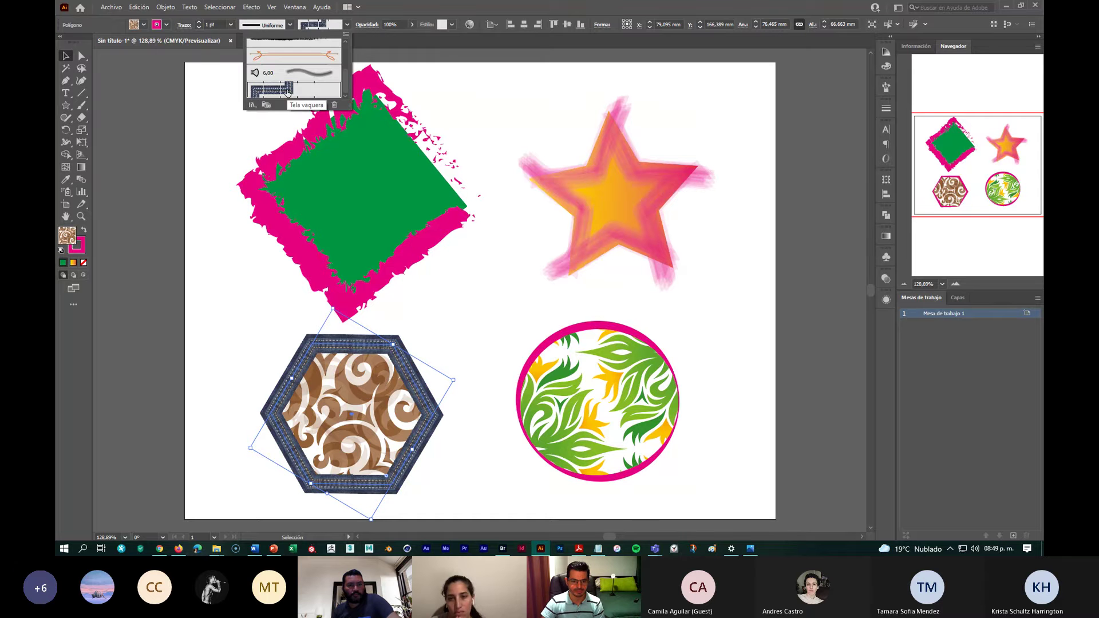
Apply the orange ornamental arrow brush to the ellipse's stroke and set its weight to 6 pt.
click(576, 395)
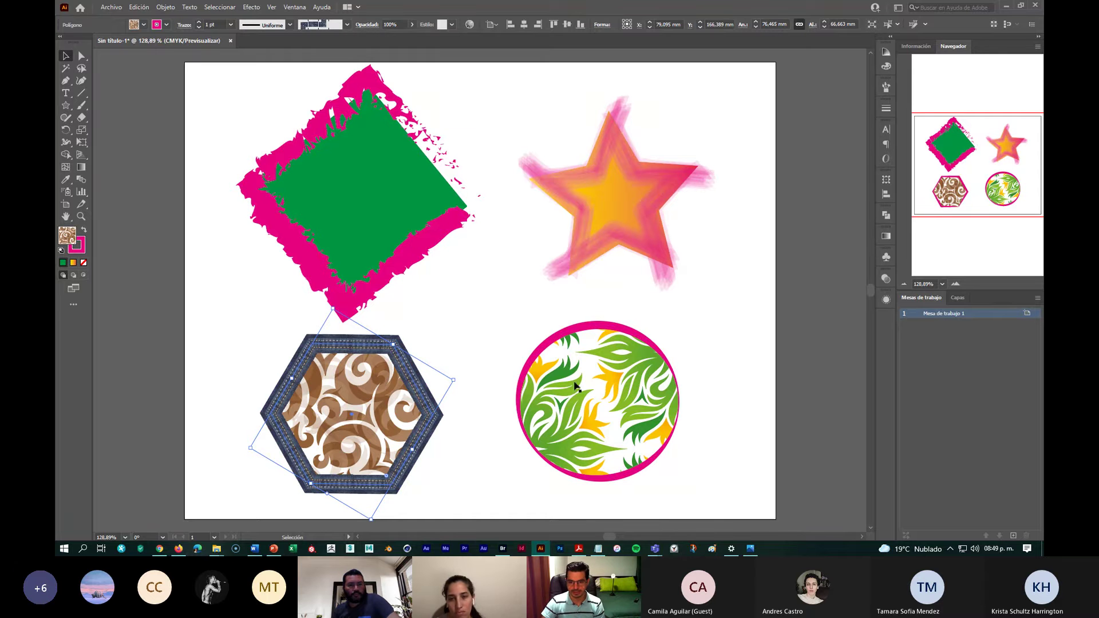
click(579, 342)
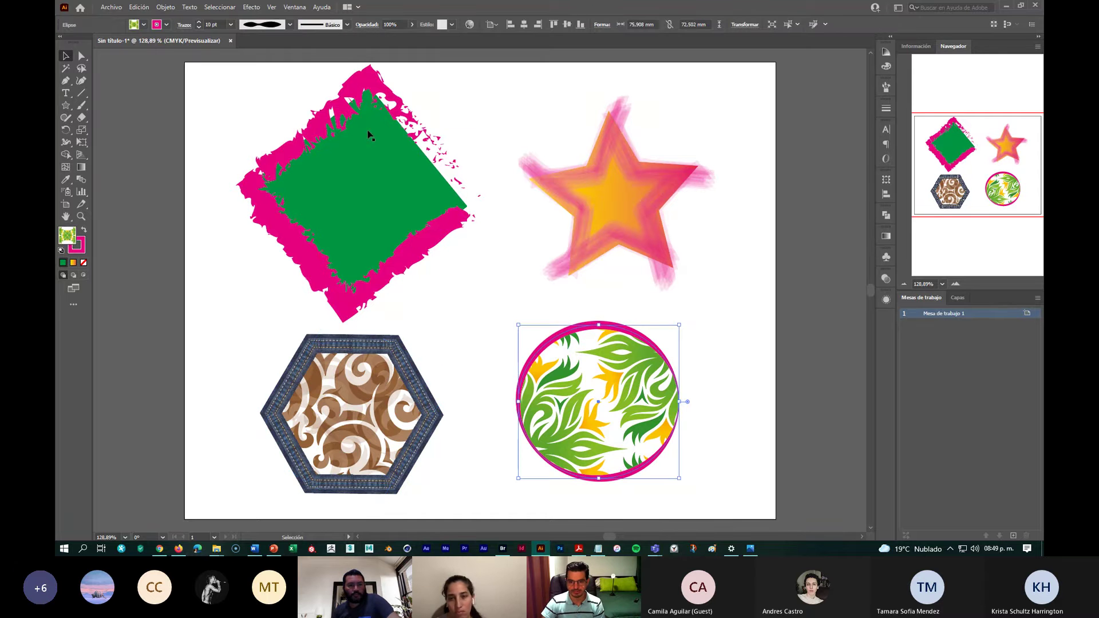
click(348, 24)
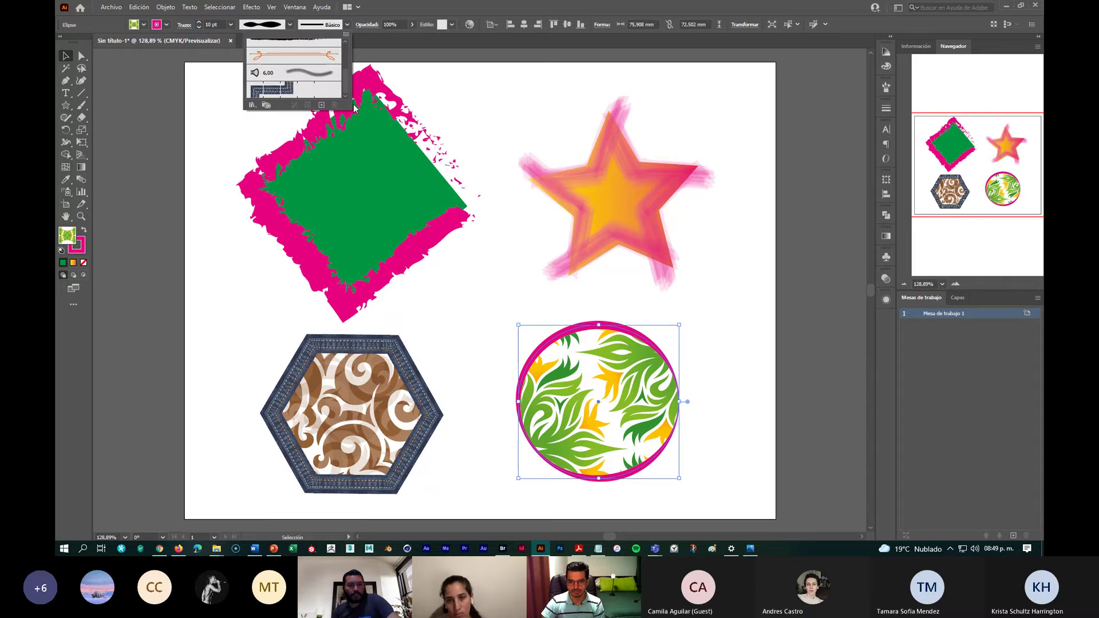
click(322, 55)
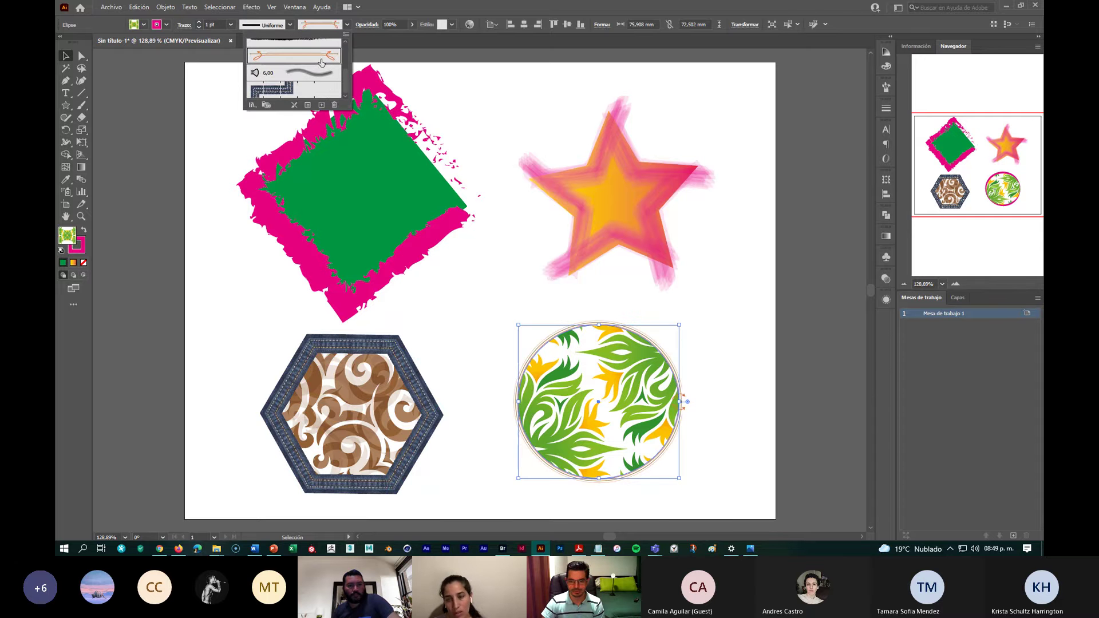
click(231, 24)
click(231, 24)
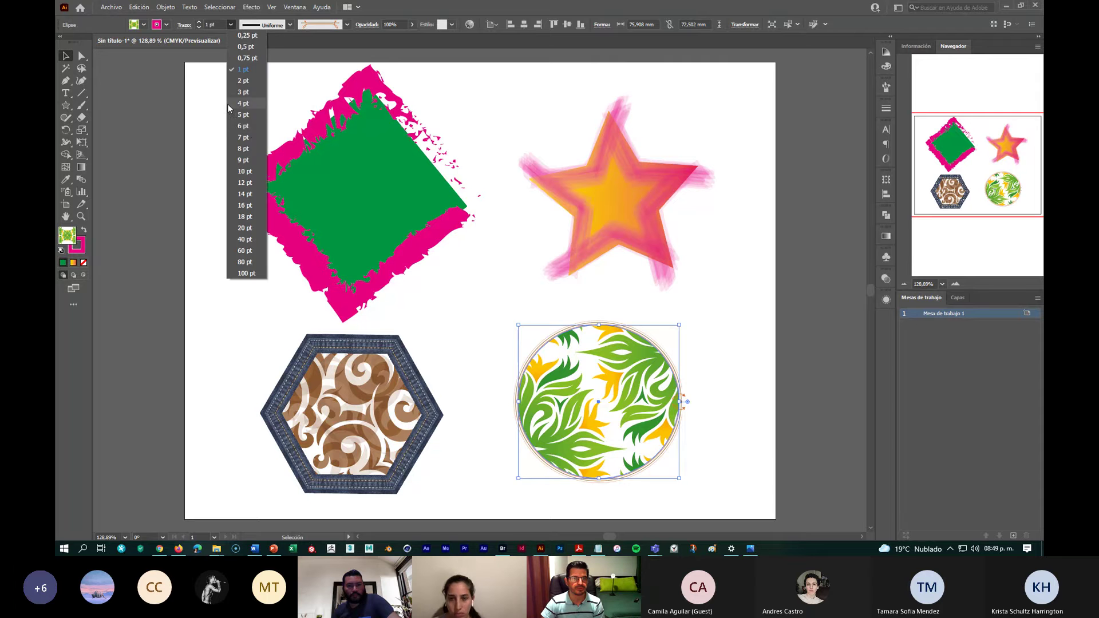
click(247, 126)
click(722, 345)
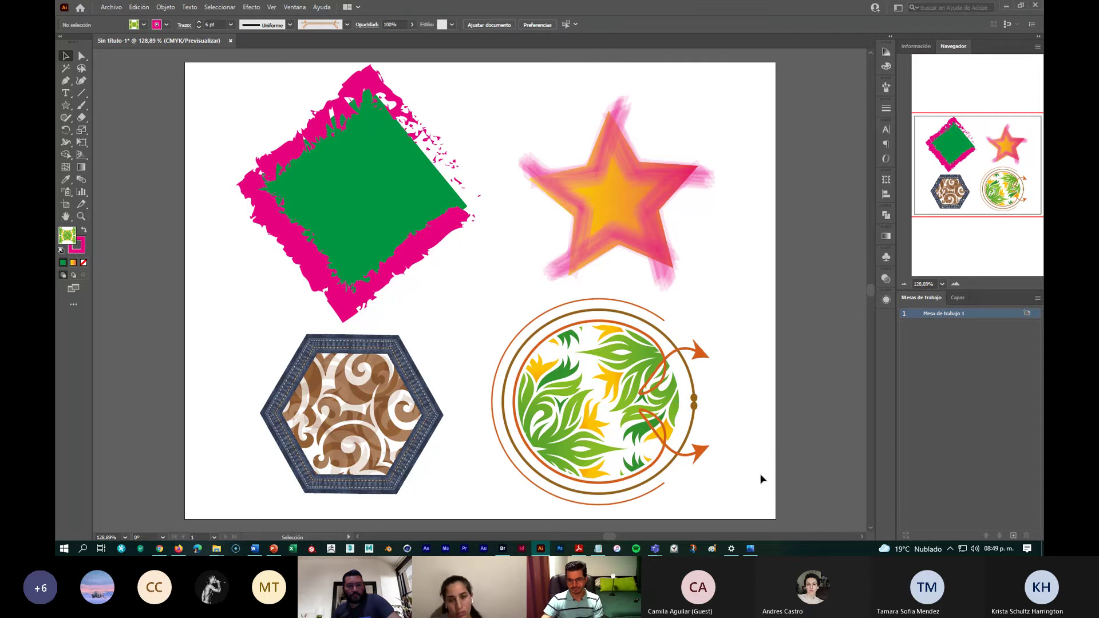
Replace the hexagon's brown swirl pattern fill with the blue-to-white gradient.
click(287, 463)
click(143, 25)
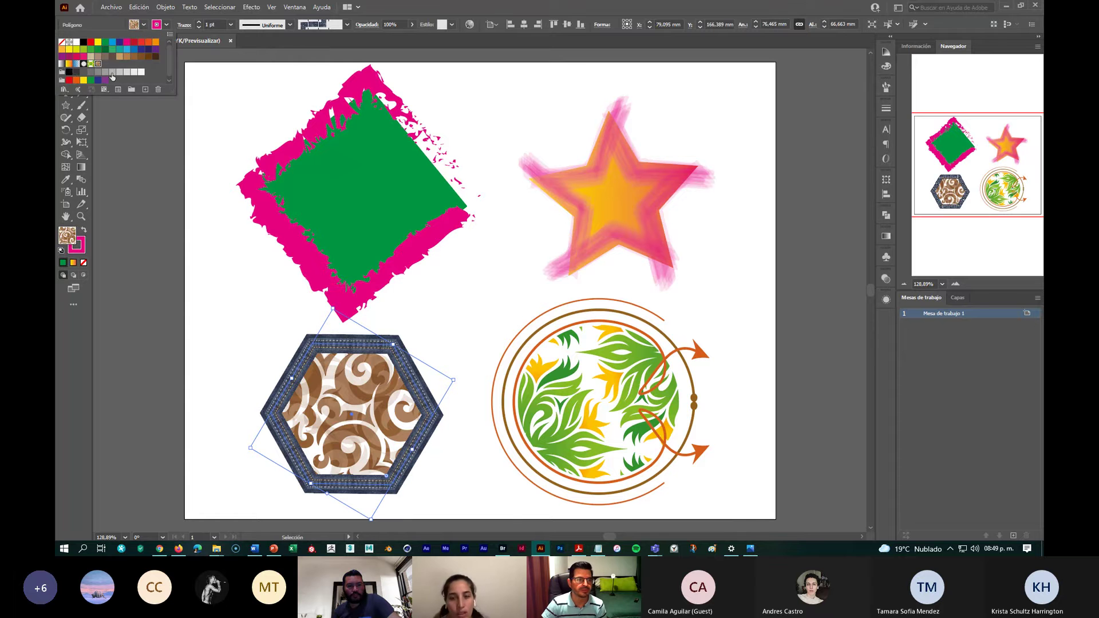
click(75, 65)
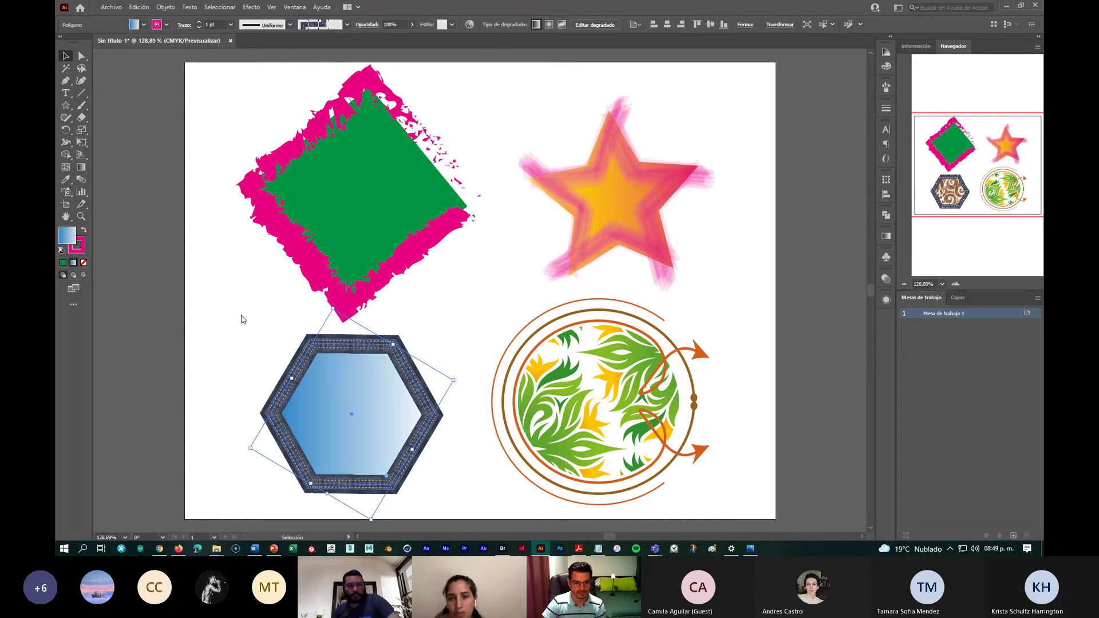
click(478, 310)
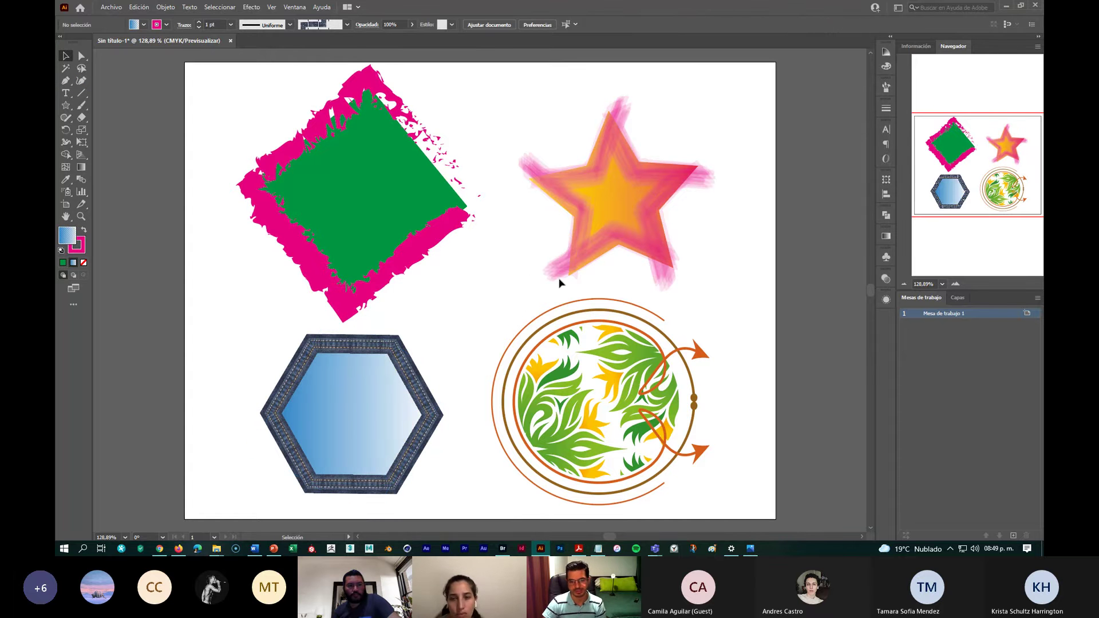
Try lime green, dark brown and light blue fills on the square, then fill it with the blue-to-white gradient.
click(383, 195)
click(144, 25)
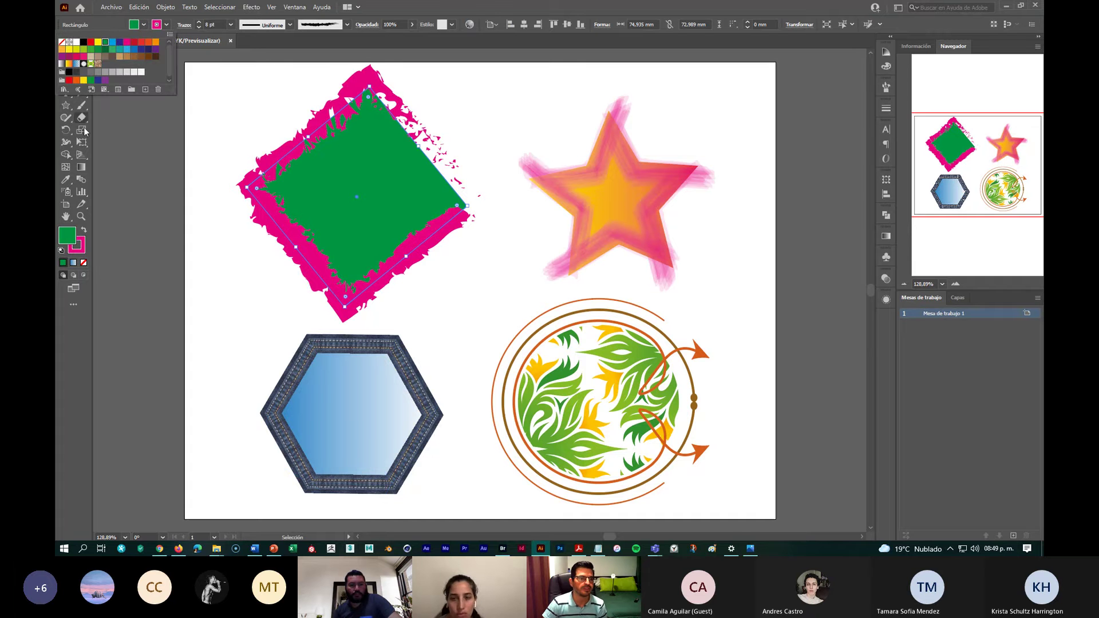
click(83, 50)
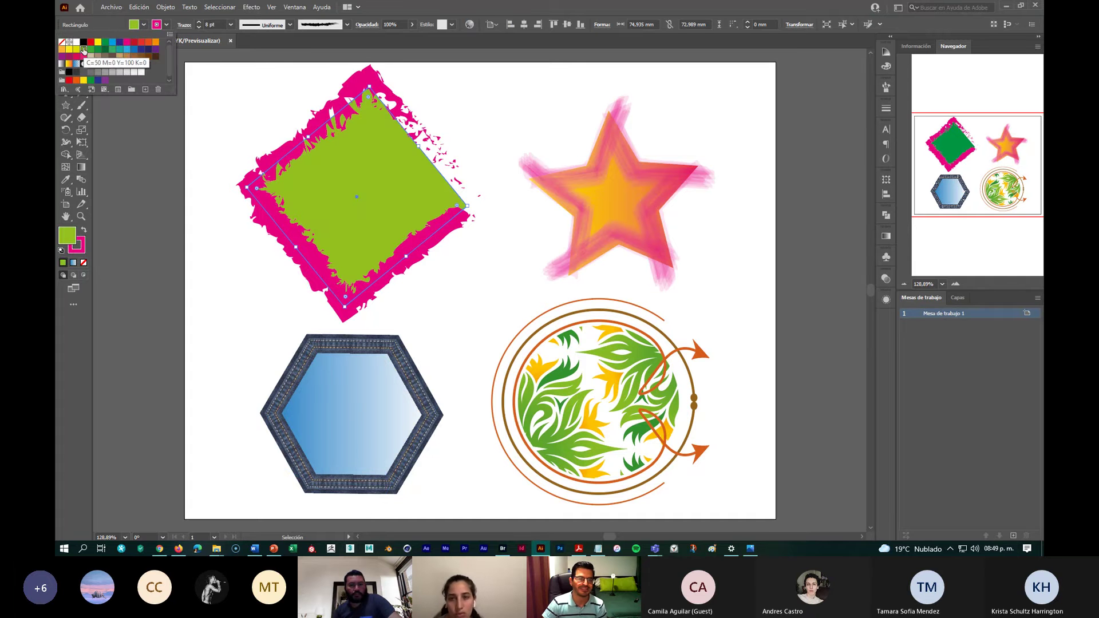
click(155, 56)
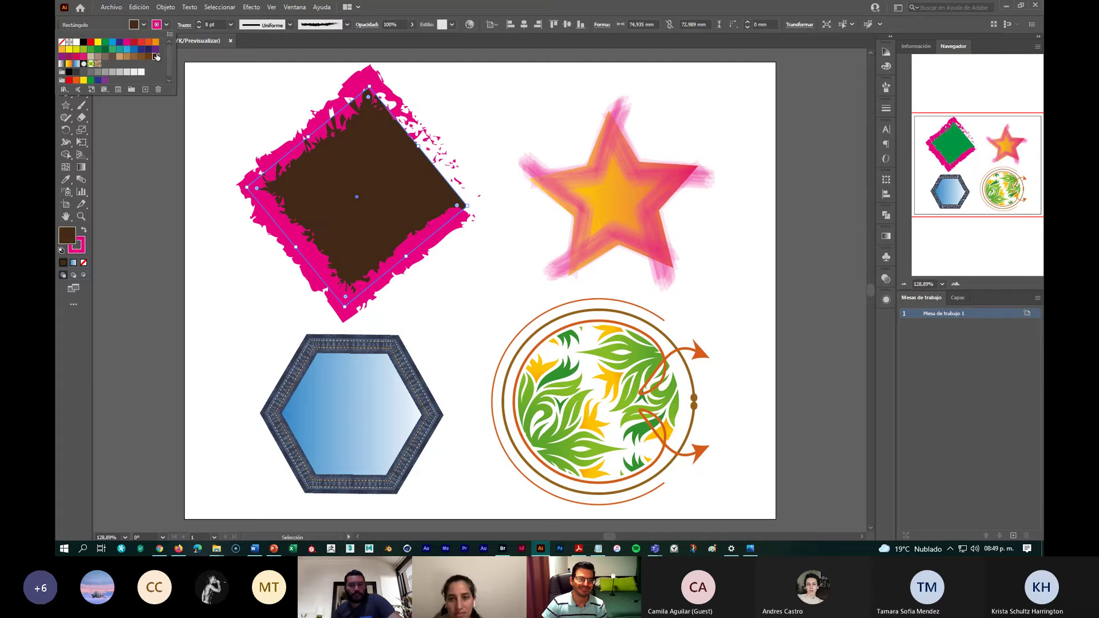
click(126, 50)
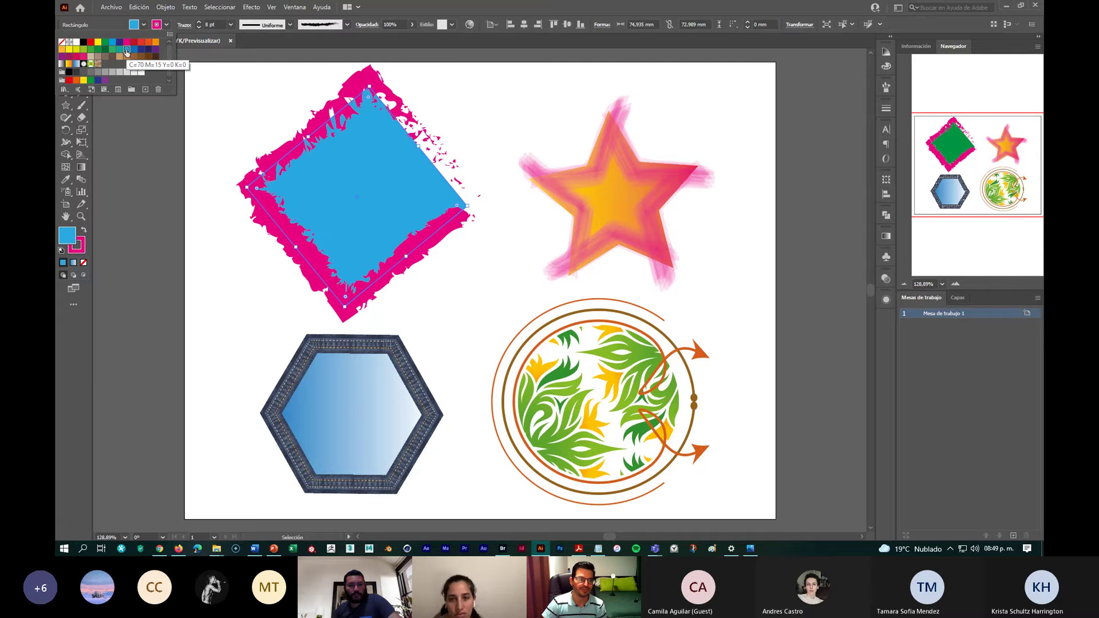
click(76, 64)
click(256, 298)
click(492, 343)
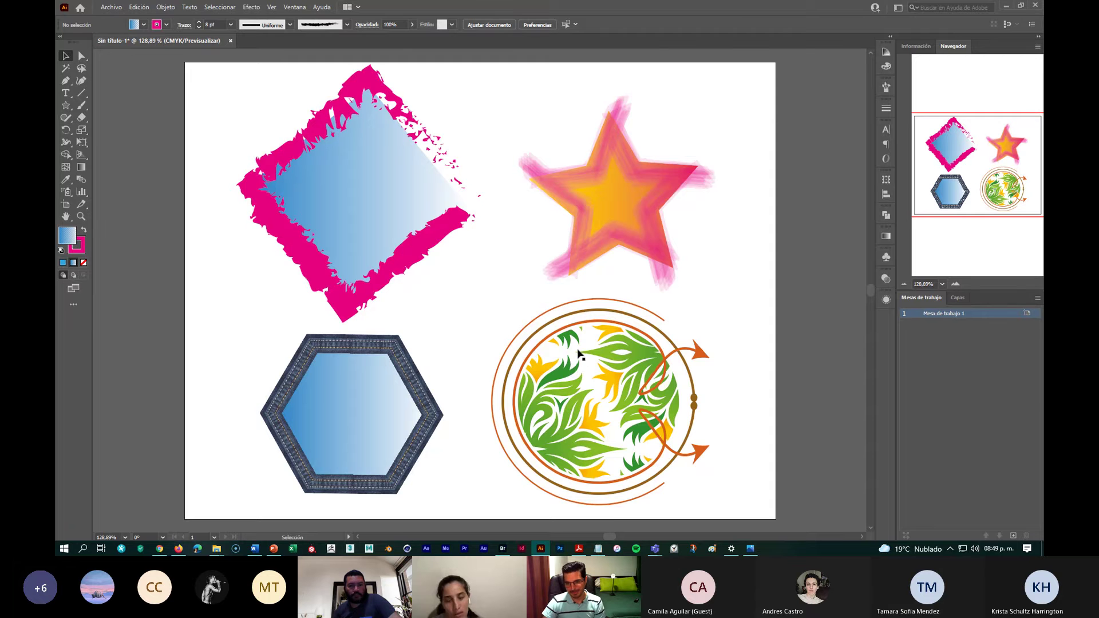
Reduce the square's brush stroke to 6 pt and change its colour to purple.
scroll(578, 353, up, 1)
click(330, 209)
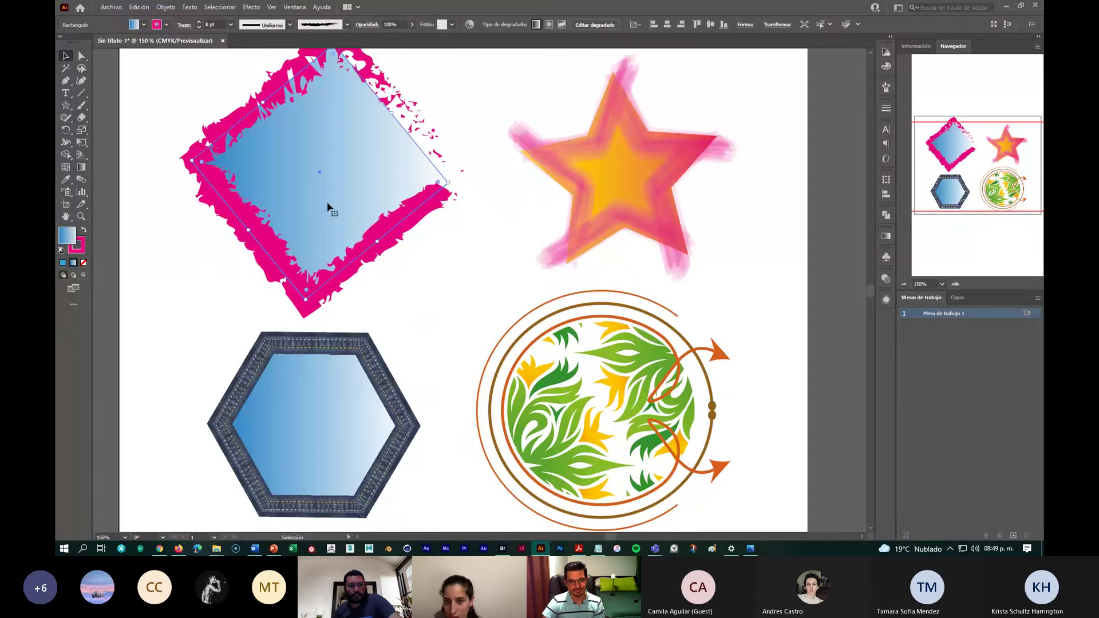
click(230, 24)
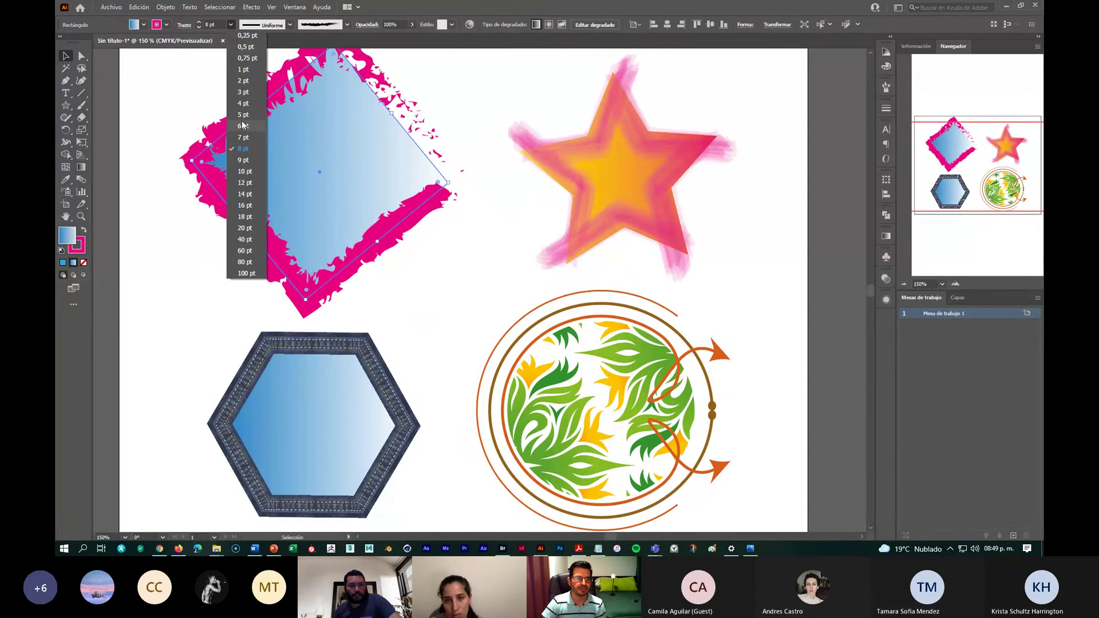
click(243, 126)
click(167, 25)
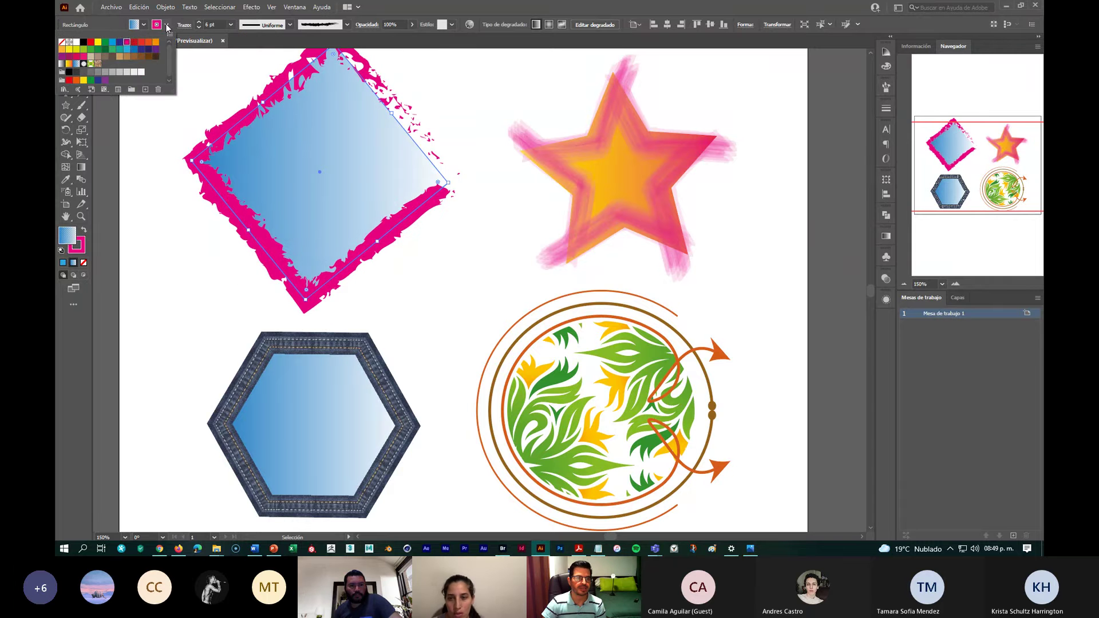
click(157, 54)
click(442, 277)
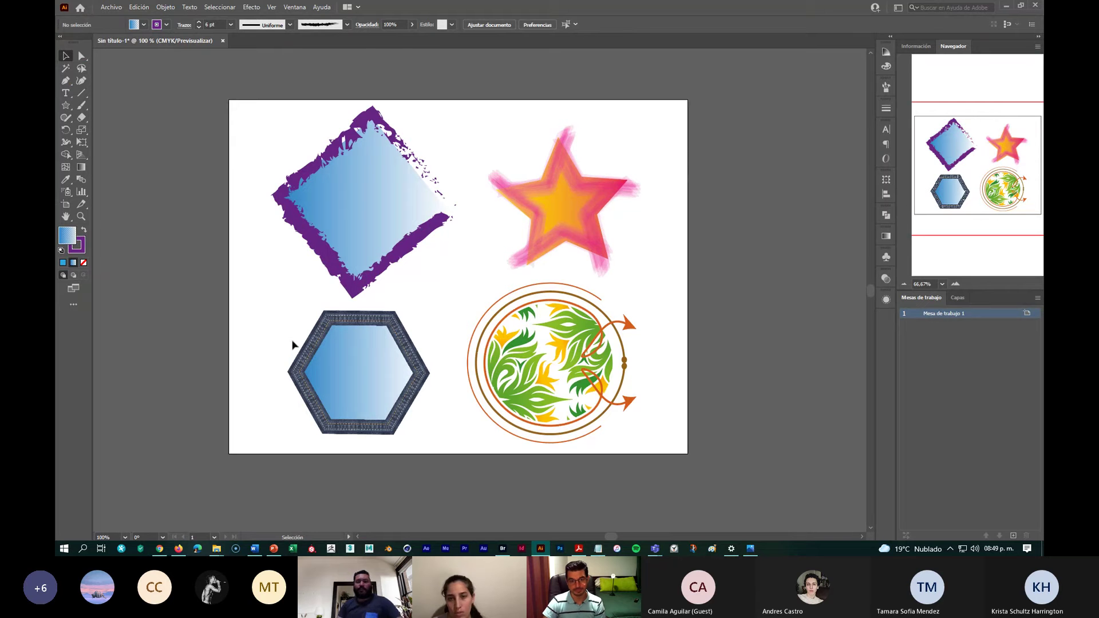
click(366, 229)
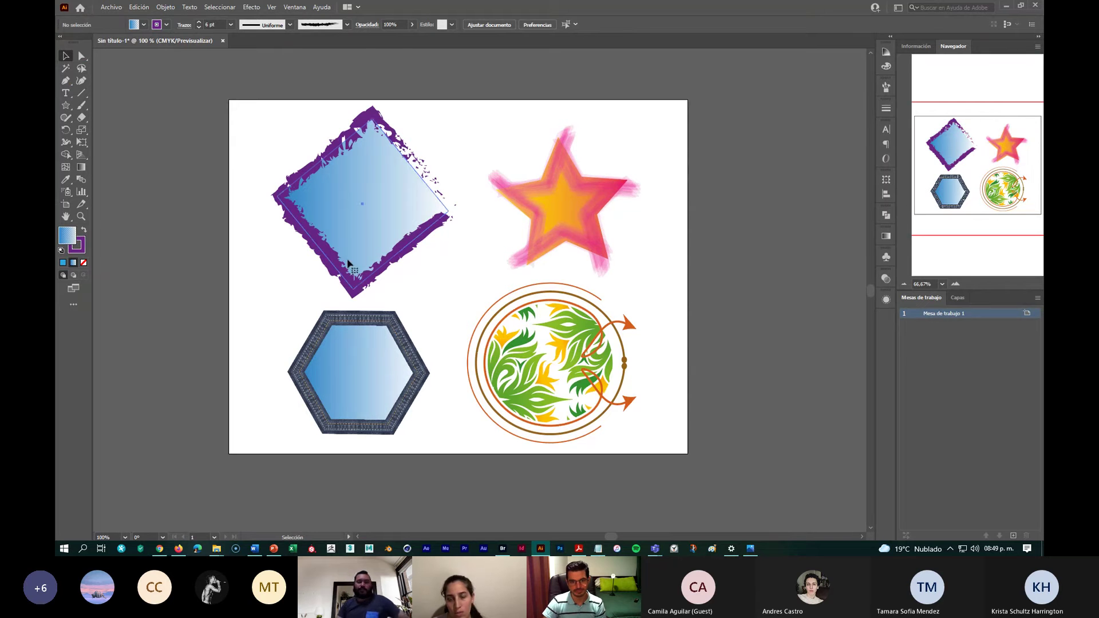
click(251, 7)
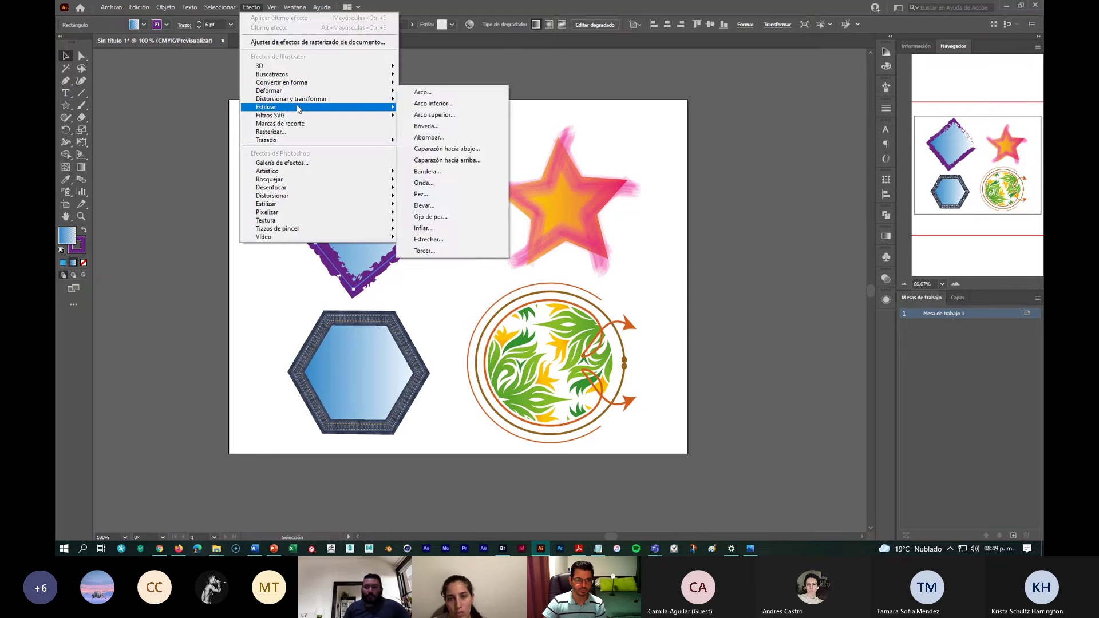
click(449, 165)
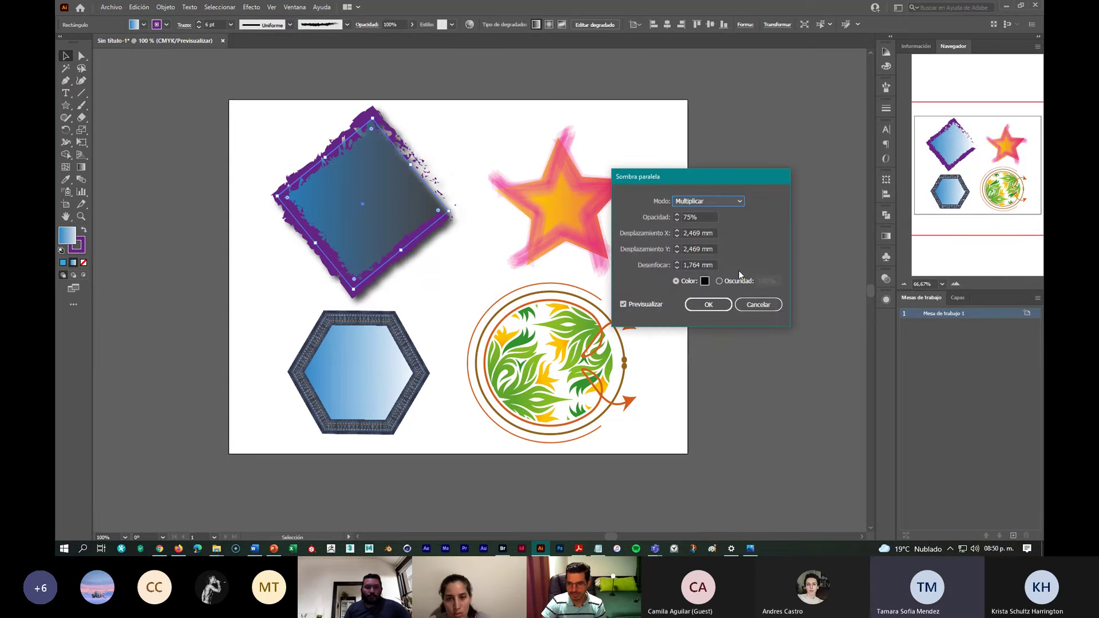
click(758, 305)
Apply a drop shadow to the hexagon with 60% opacity and X and Y offsets of 1 mm.
click(409, 378)
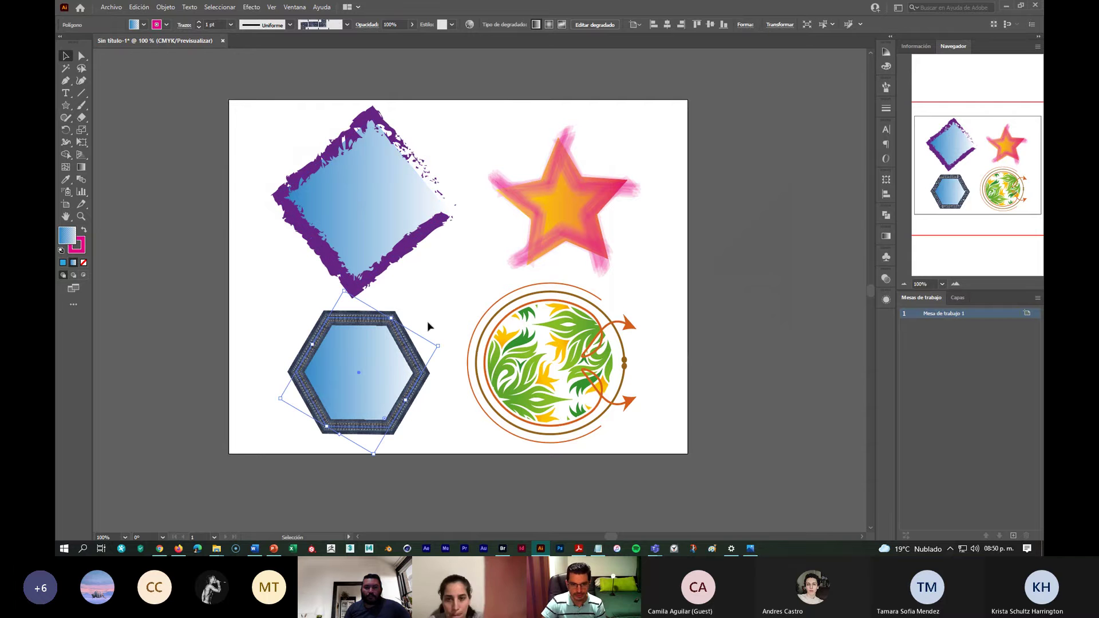
click(250, 7)
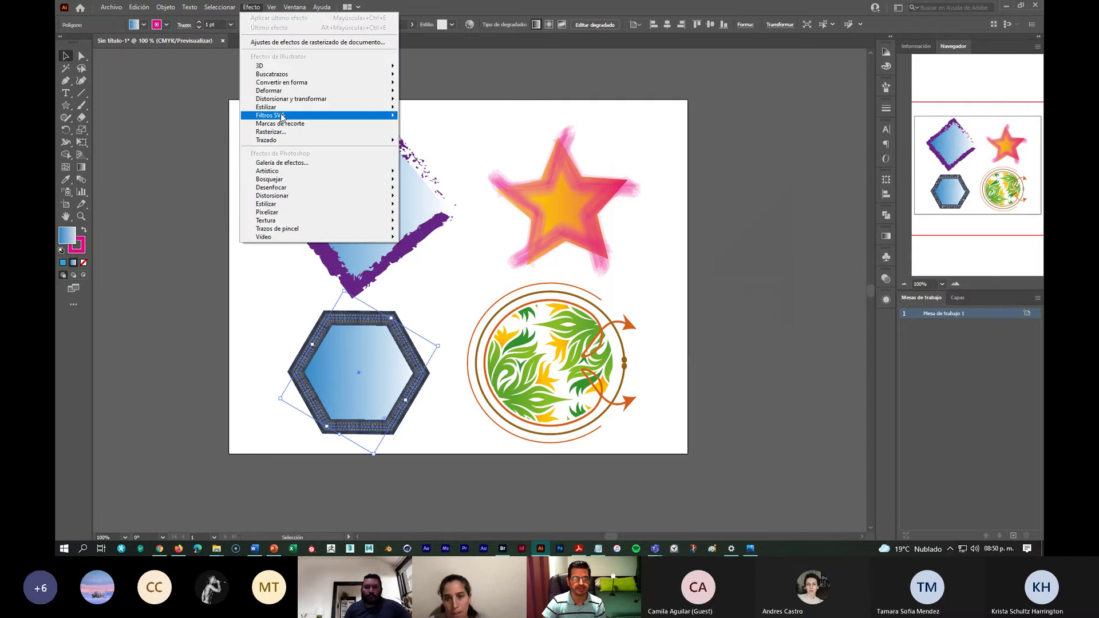
mouse_move(281, 117)
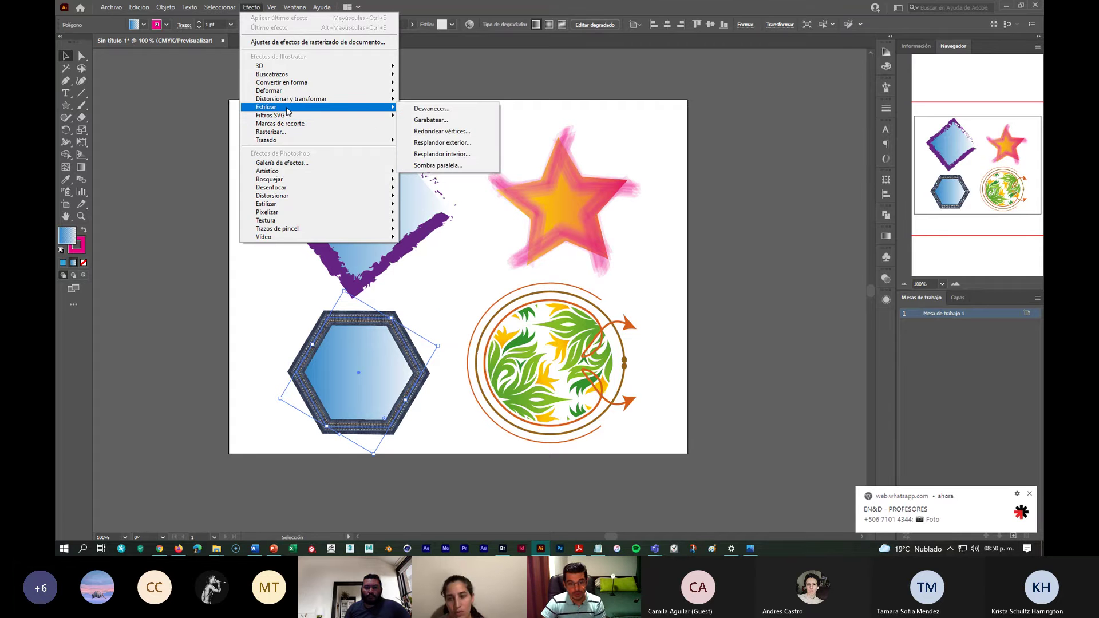
click(440, 165)
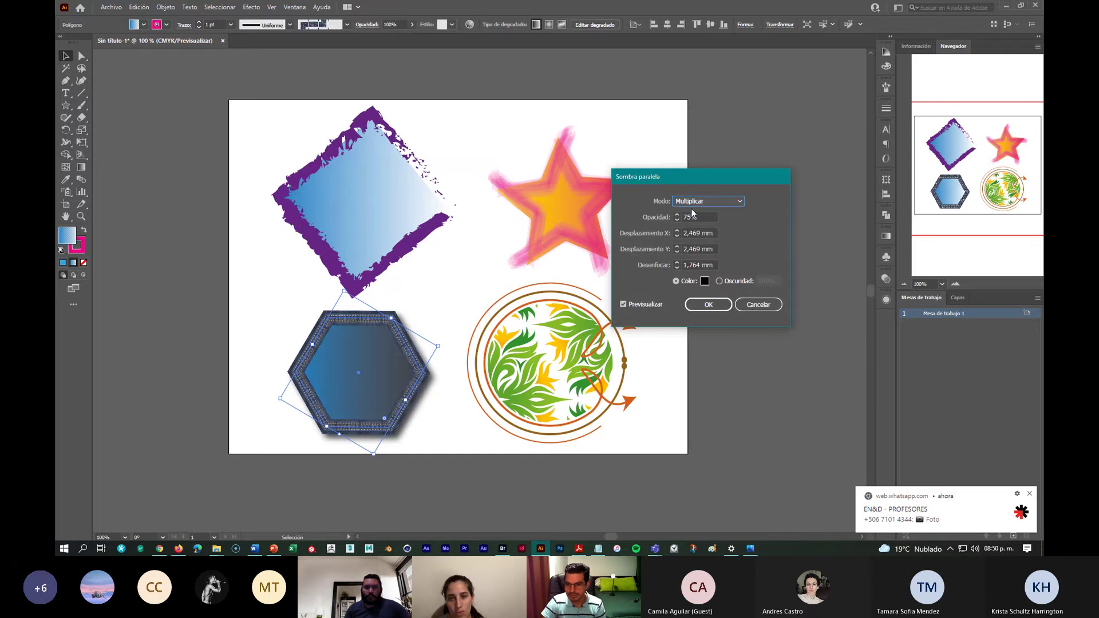
click(677, 231)
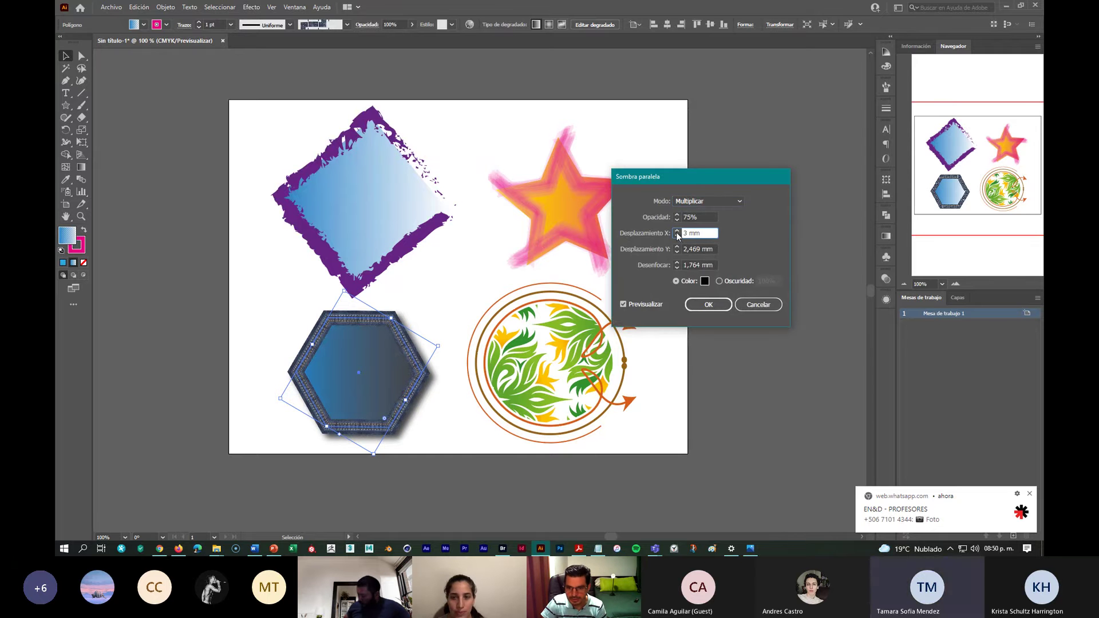
click(677, 236)
click(677, 235)
key(Tab)
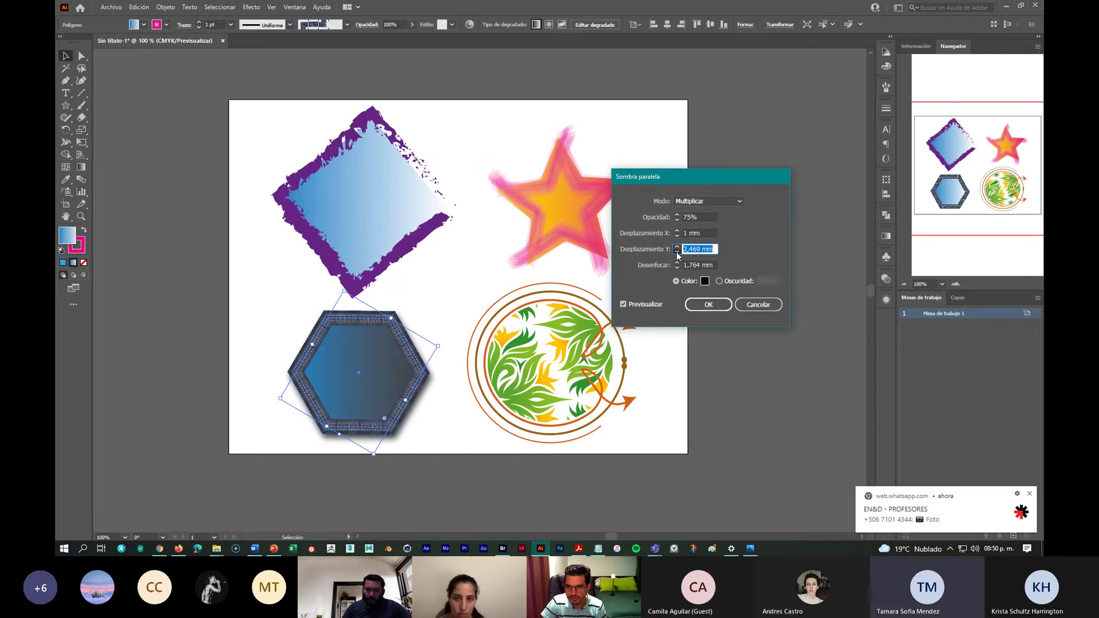
click(678, 252)
click(677, 252)
click(672, 217)
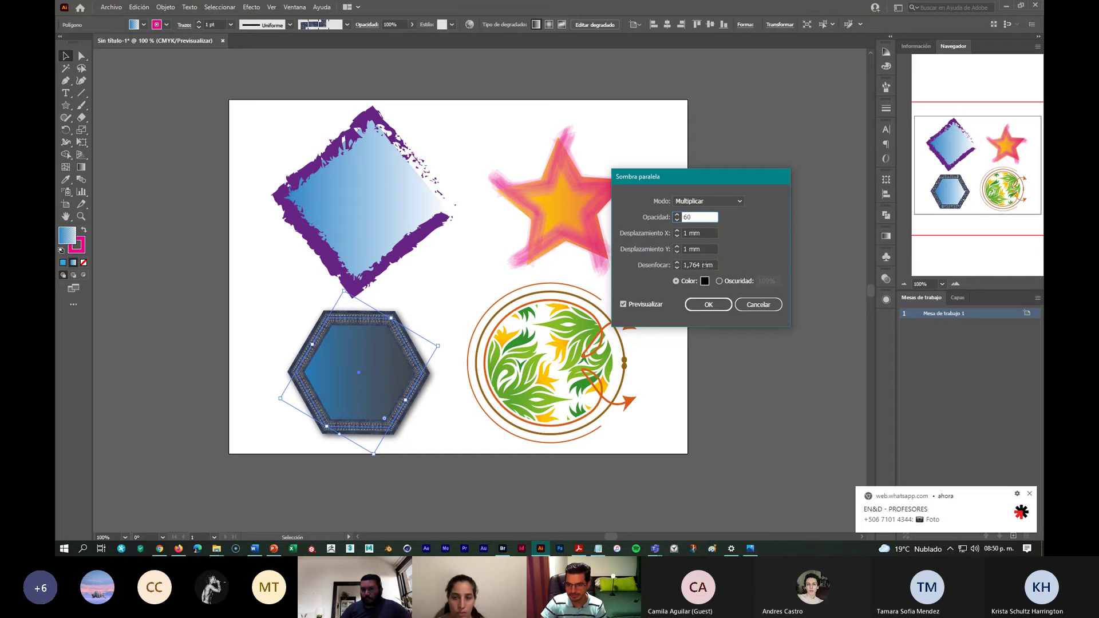
click(623, 304)
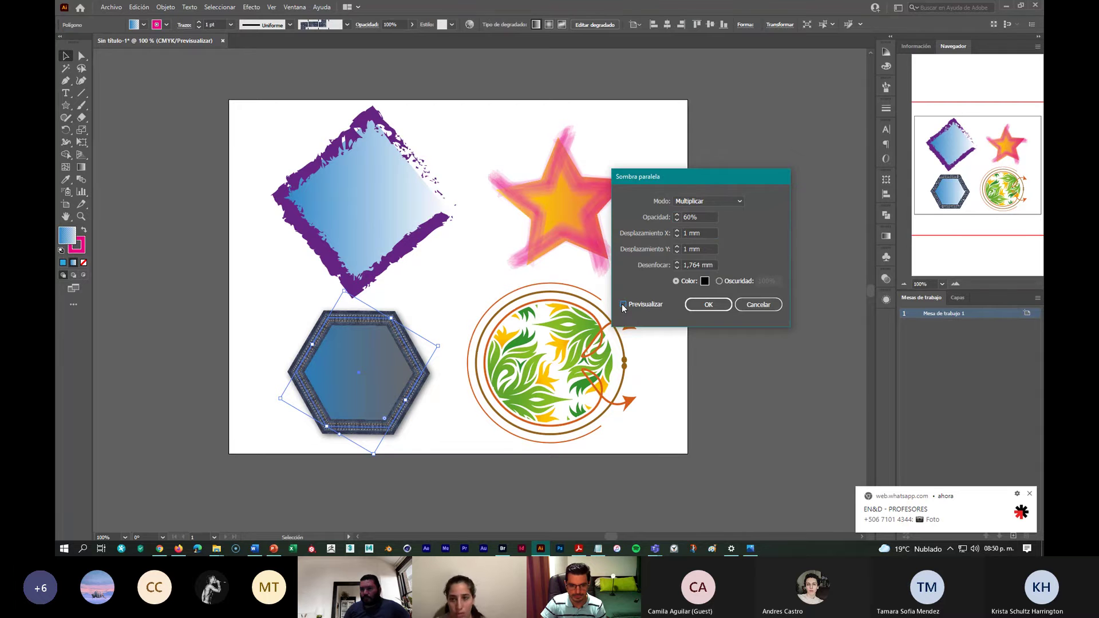
click(709, 304)
click(459, 400)
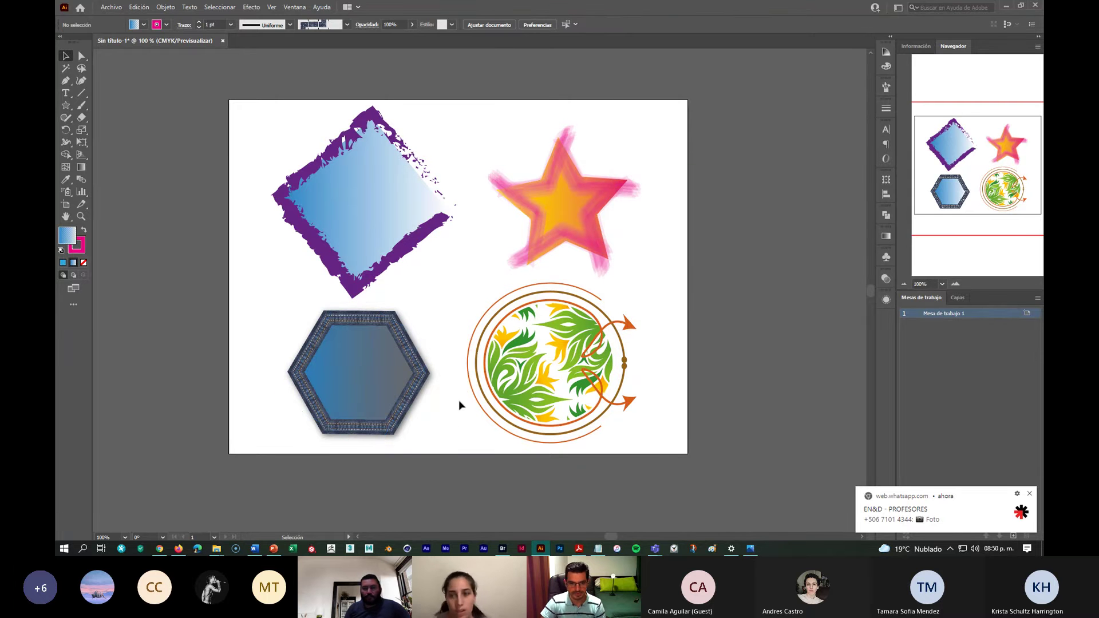
Rearrange the hexagon, square, star and ellipse on the artboard to leave more space between them.
click(401, 395)
drag(441, 335, 410, 387)
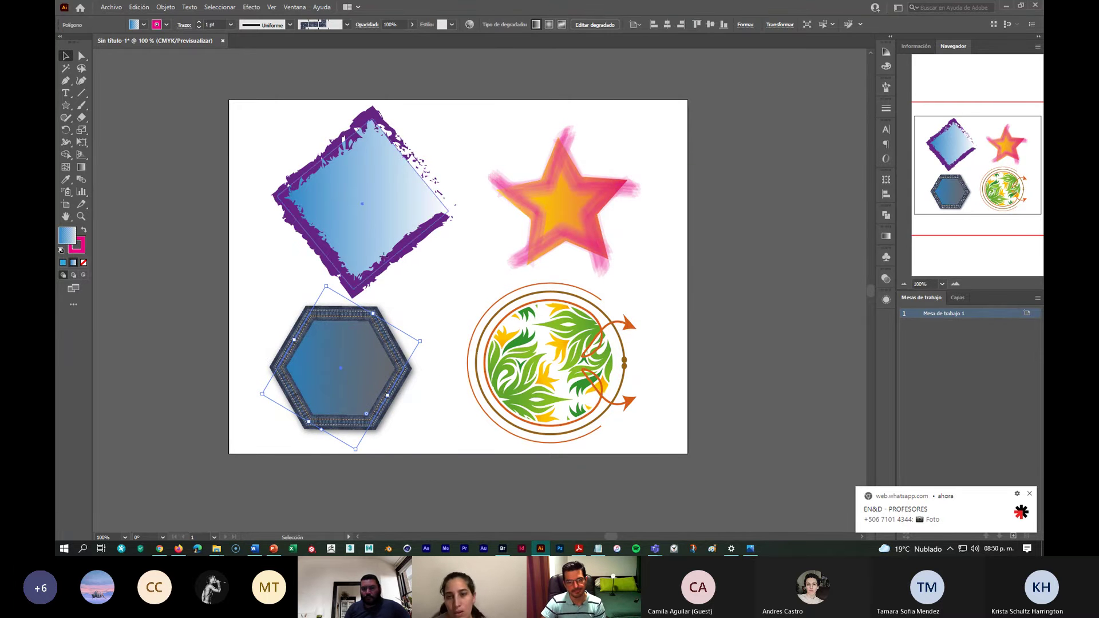
drag(384, 255, 418, 267)
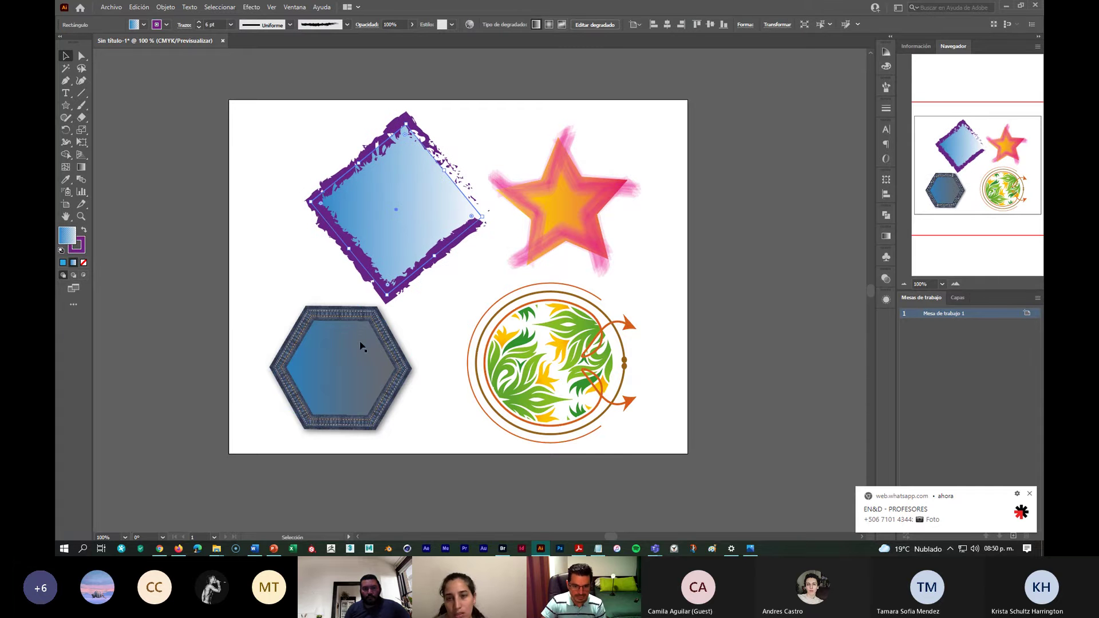
drag(360, 346, 344, 345)
drag(565, 222, 580, 220)
drag(553, 339, 550, 327)
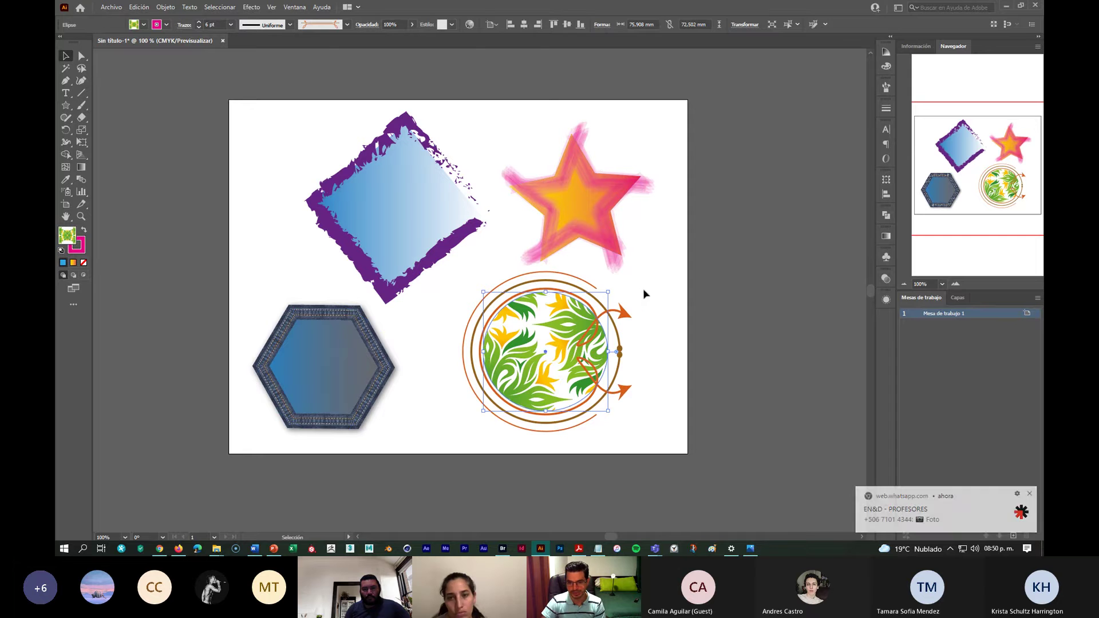
drag(610, 243, 619, 239)
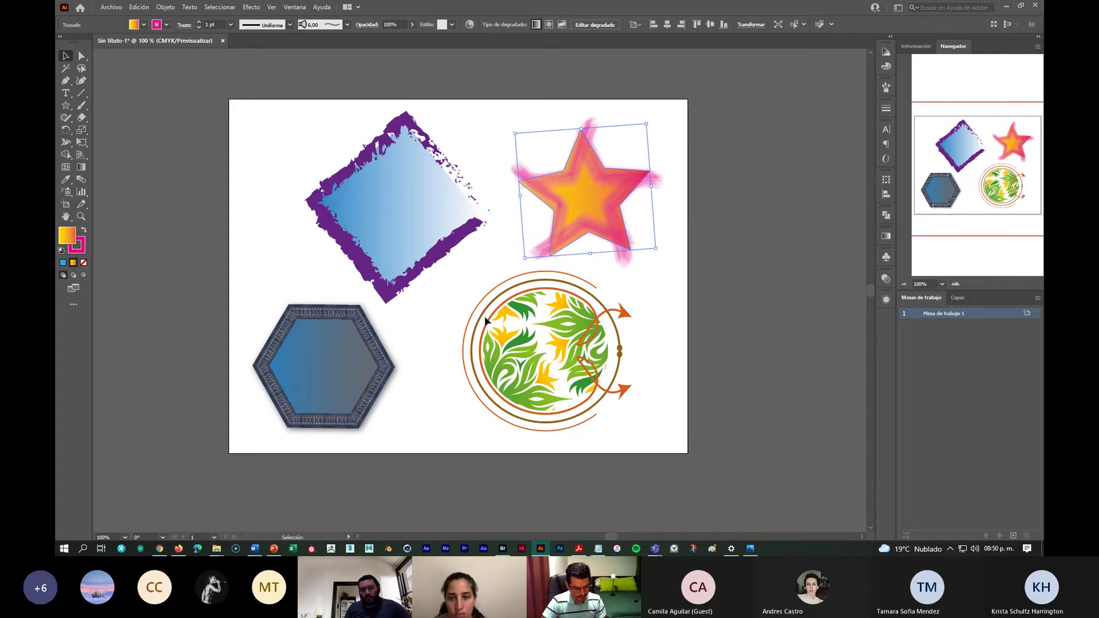
Display the artwork in outline view, deselect the star and enlarge the Navigator preview.
key(a)
key(ctrl+y)
key(v)
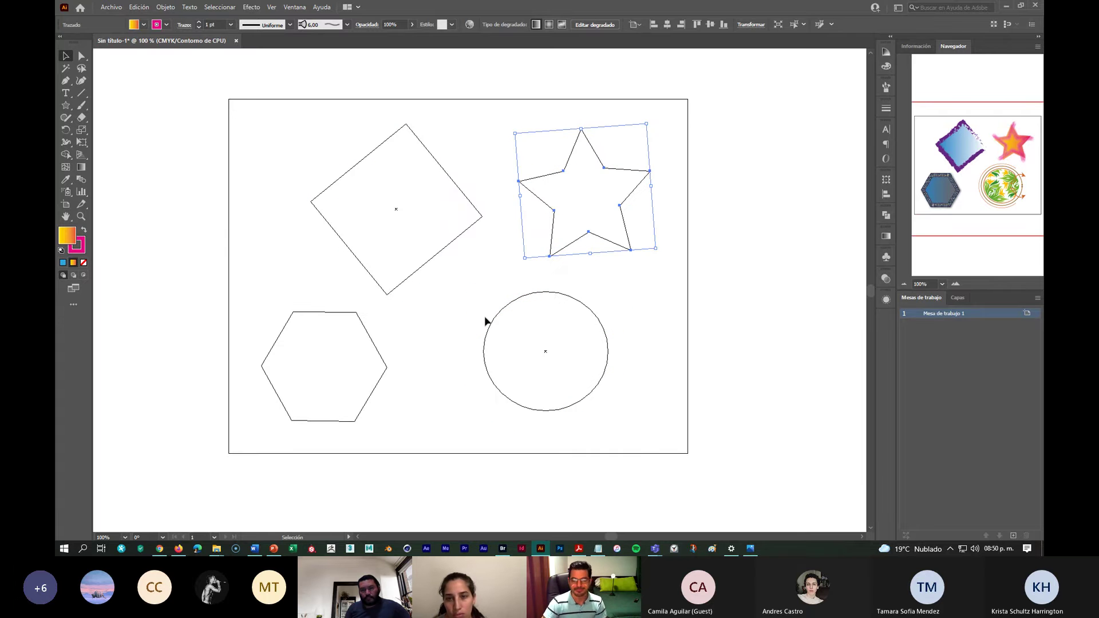
click(645, 316)
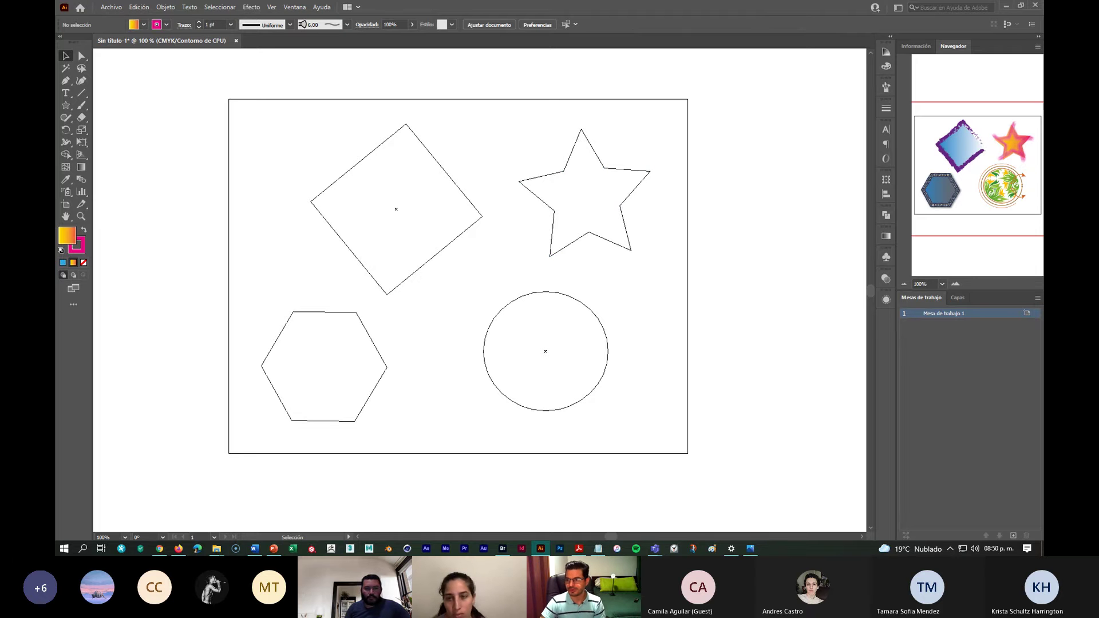
drag(896, 210, 685, 223)
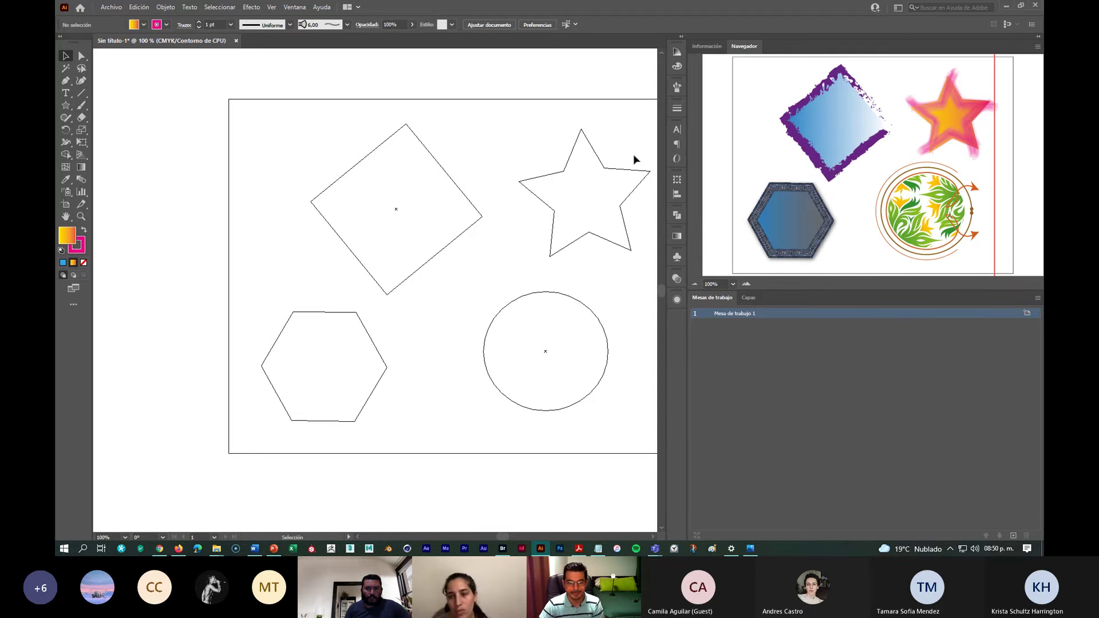
Reshape the square with Direct Selection, pulling its bottom corner far left and shifting its top and left corners slightly right.
click(81, 55)
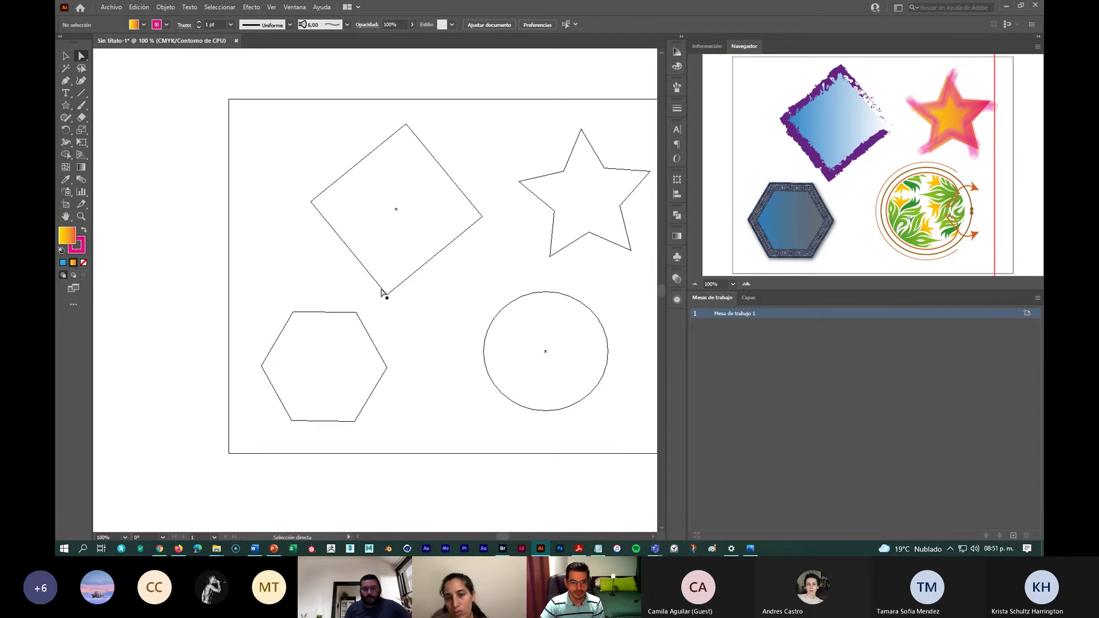
drag(385, 294, 280, 299)
drag(405, 128, 423, 129)
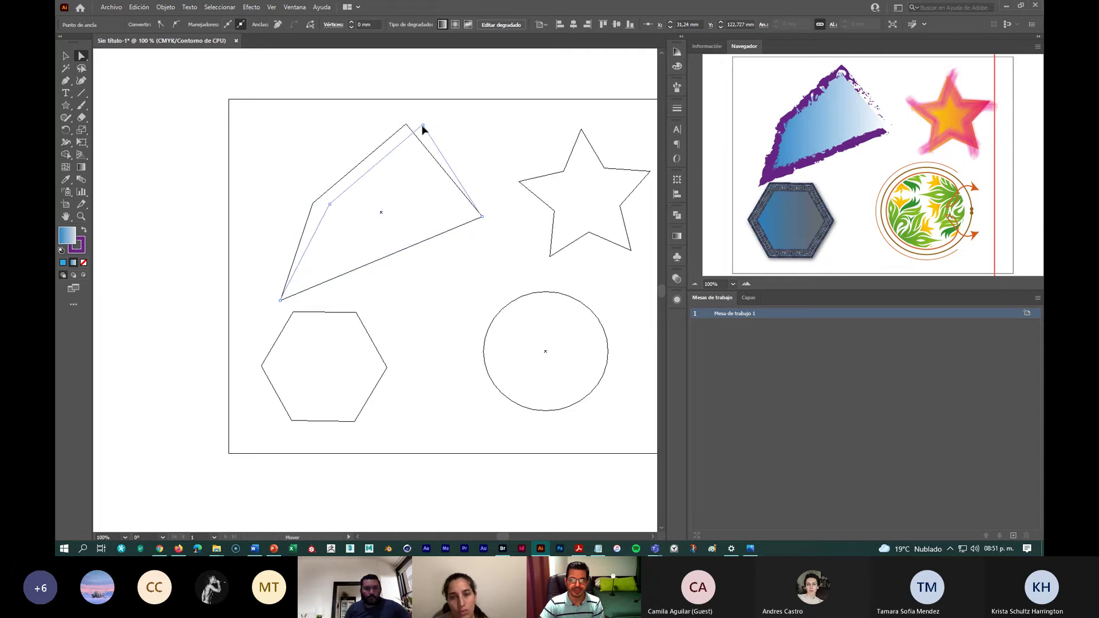
click(373, 209)
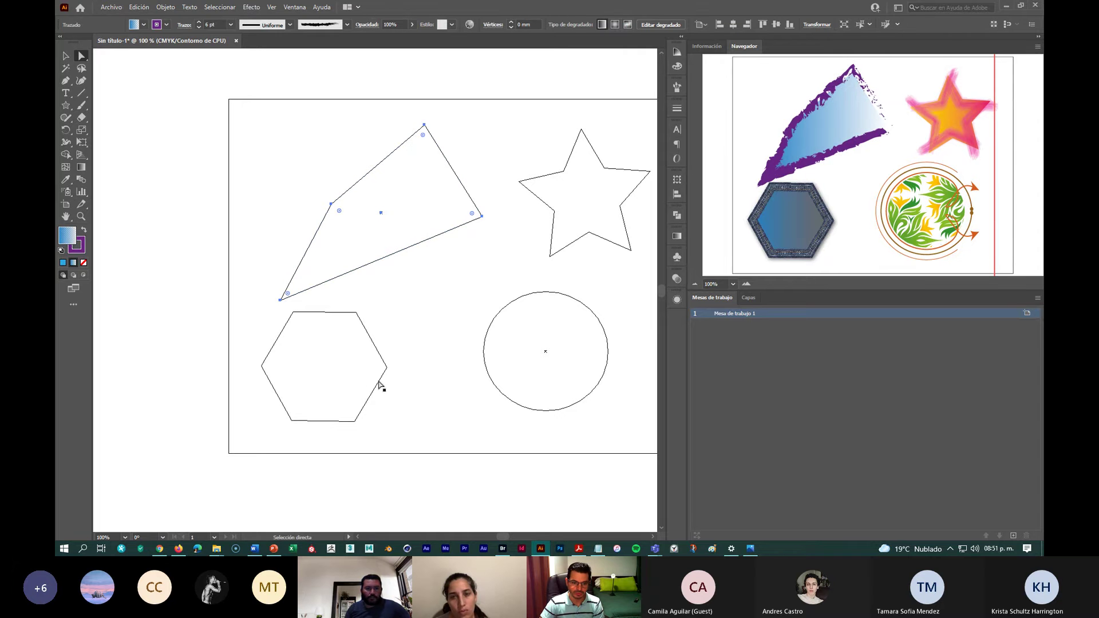
Distort the hexagon by moving its right, lower-left and left anchor points, and dent the circle's lower-right side by moving its bottom anchor and handle.
drag(385, 367, 423, 372)
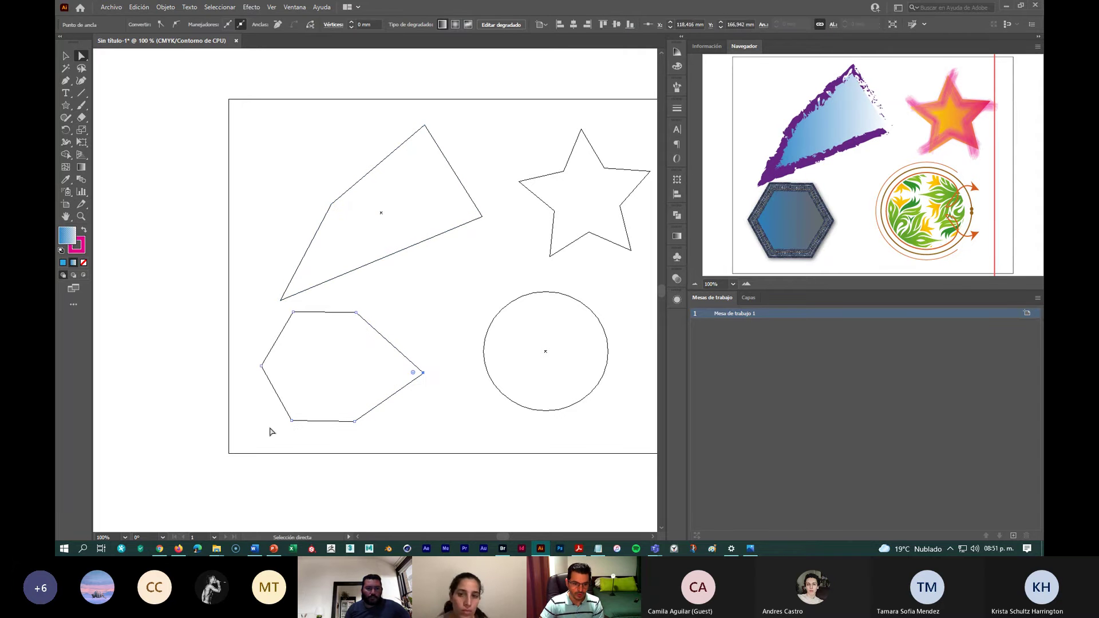
drag(289, 422, 314, 388)
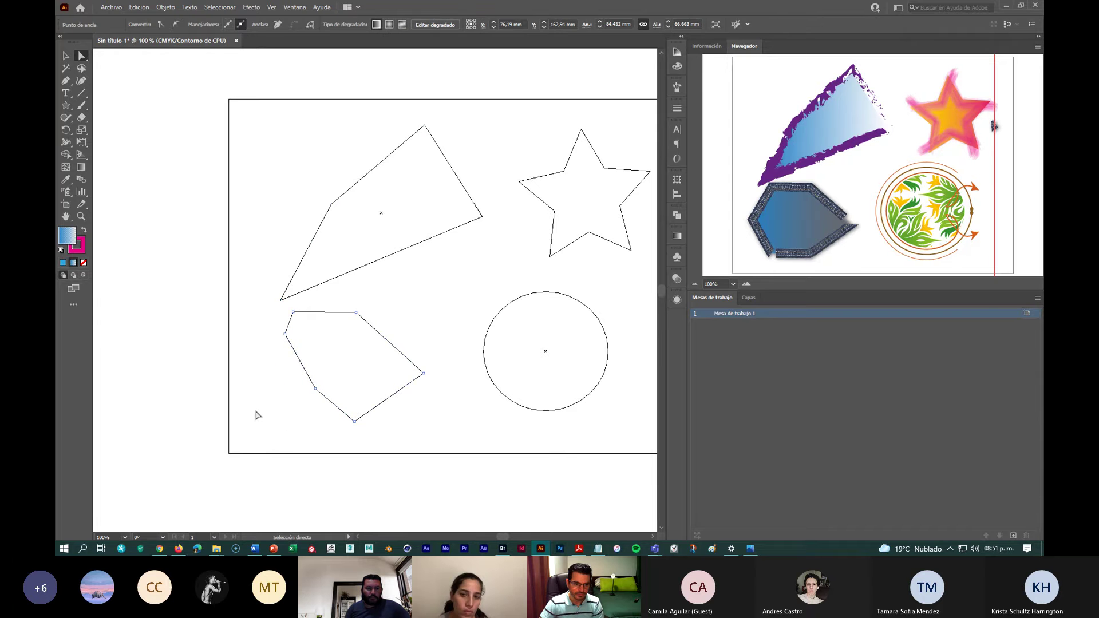
click(277, 387)
drag(285, 335, 239, 418)
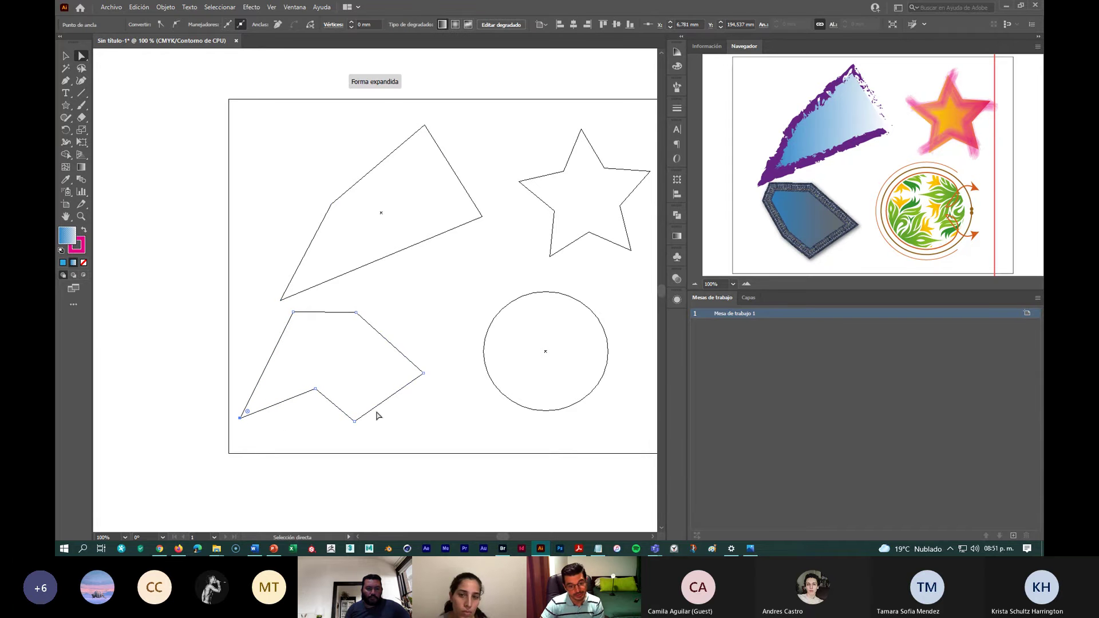
click(545, 411)
drag(545, 410, 535, 459)
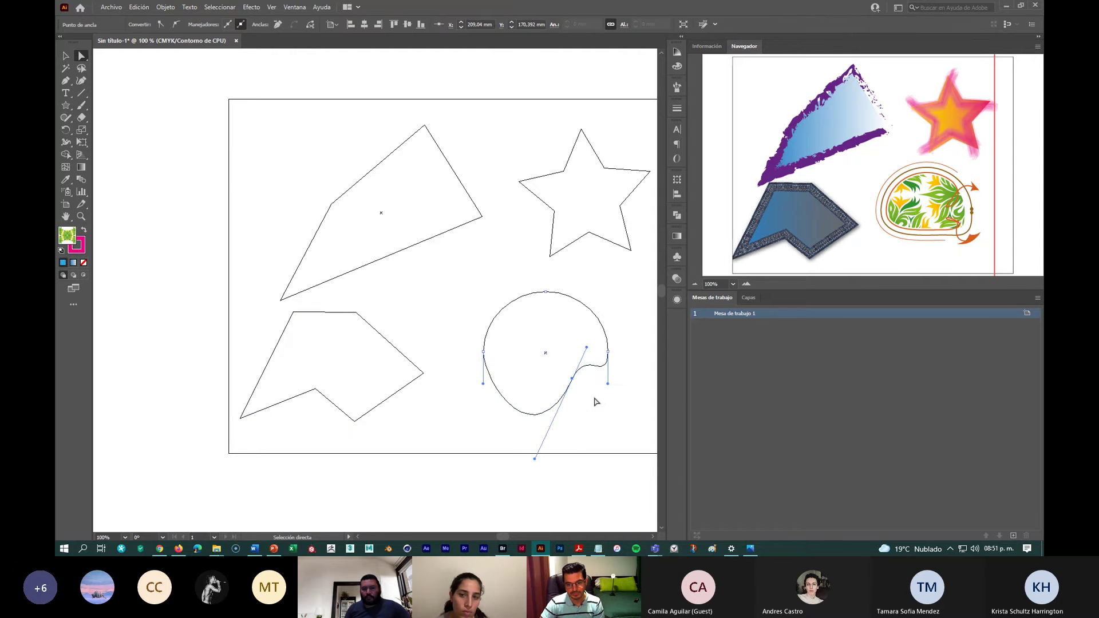
Reshape the star into an irregular jagged outline by moving its inner anchor points individually.
click(592, 237)
click(594, 238)
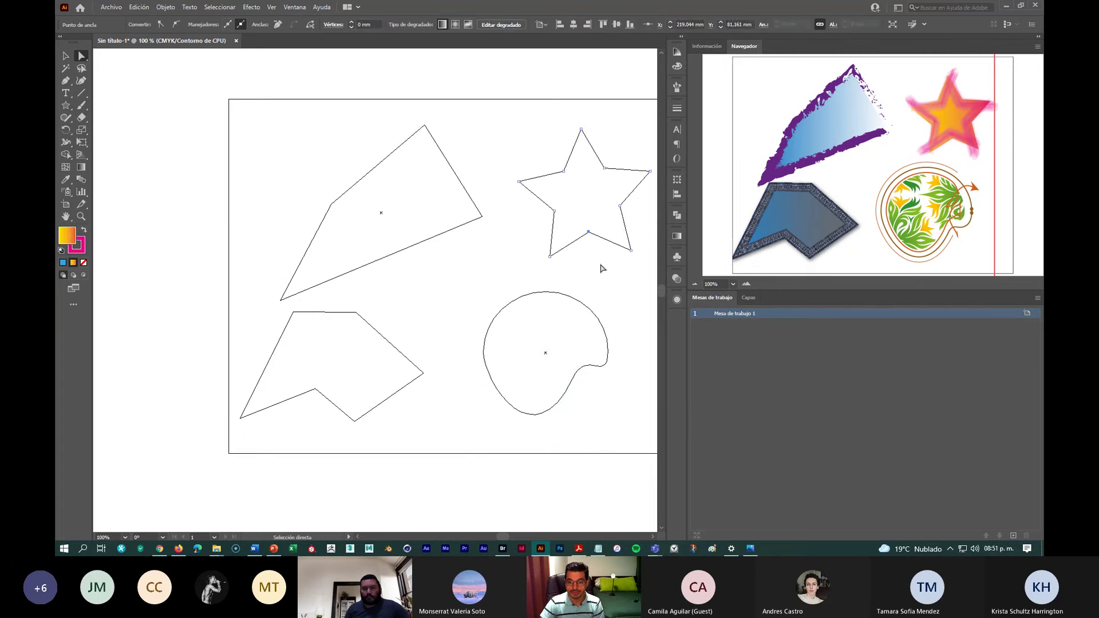
click(587, 200)
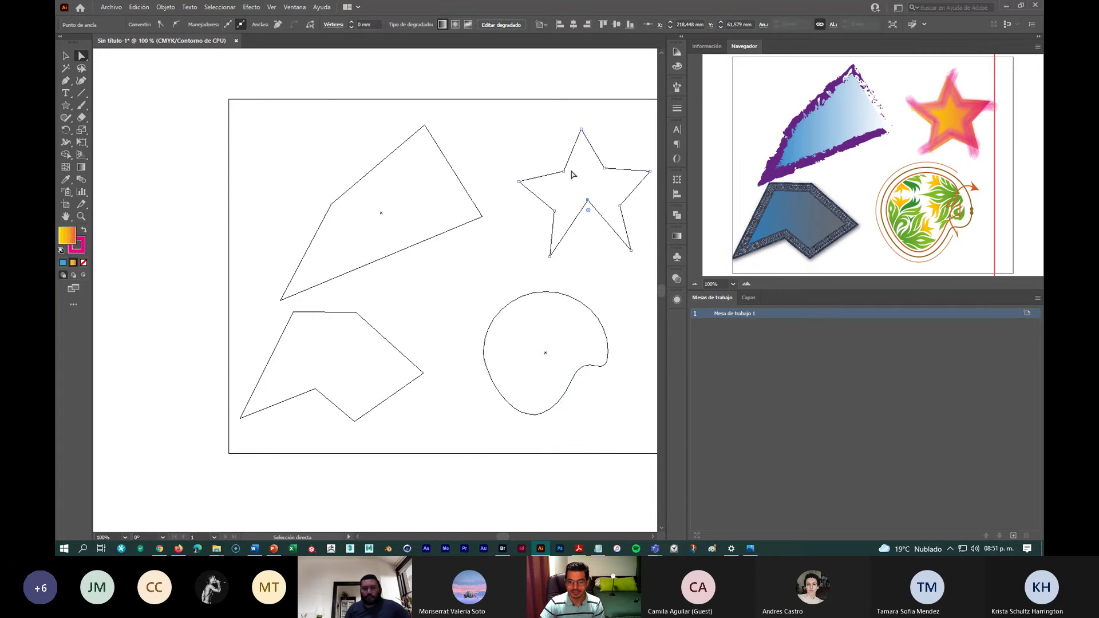
drag(564, 173, 631, 207)
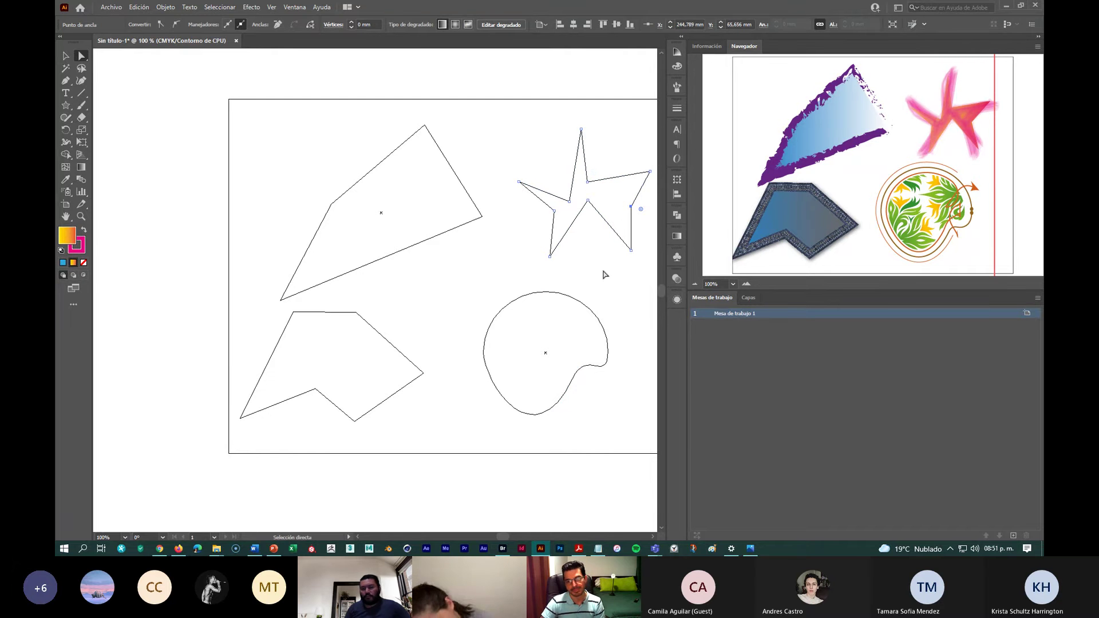
drag(554, 211, 501, 250)
drag(567, 206, 593, 182)
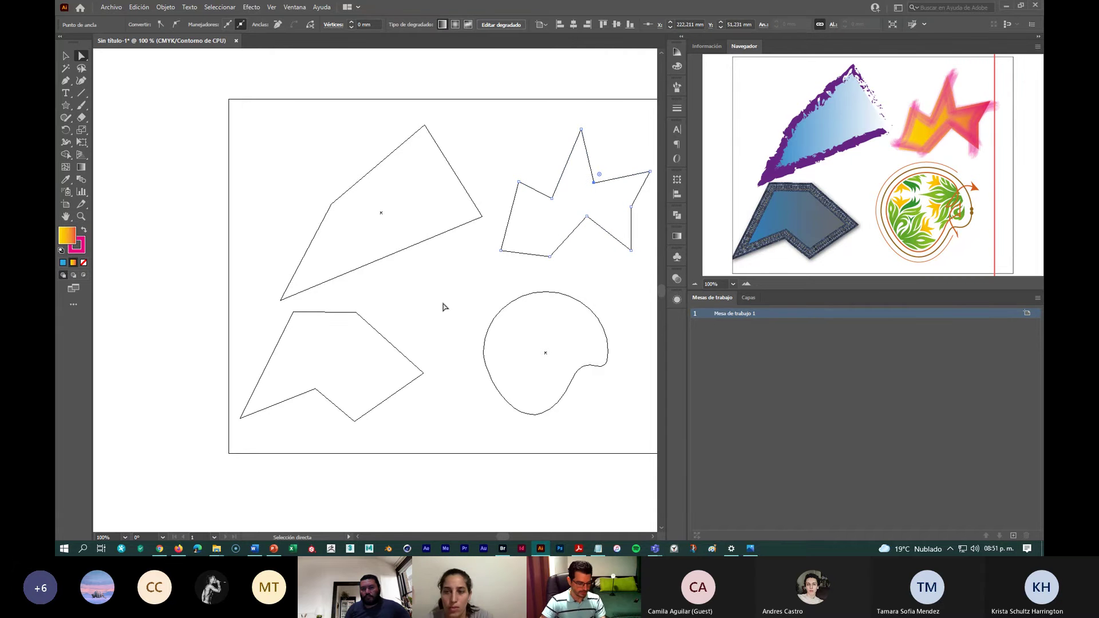
Return the artwork to full-colour preview and reduce the width of the Navigator preview.
key(v)
key(ctrl+y)
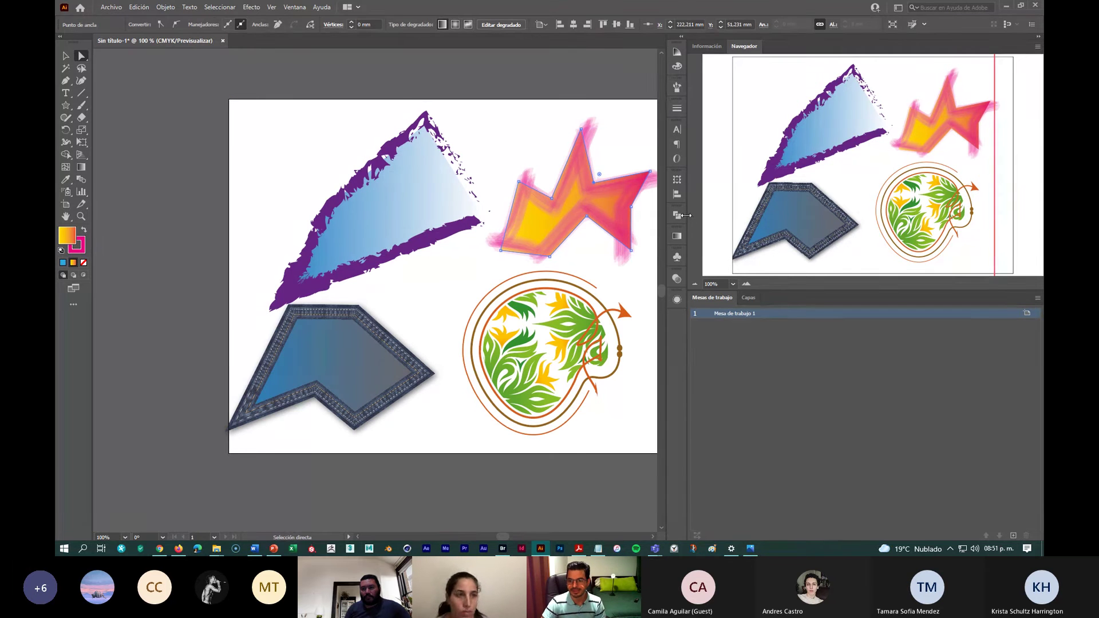
drag(695, 215, 835, 215)
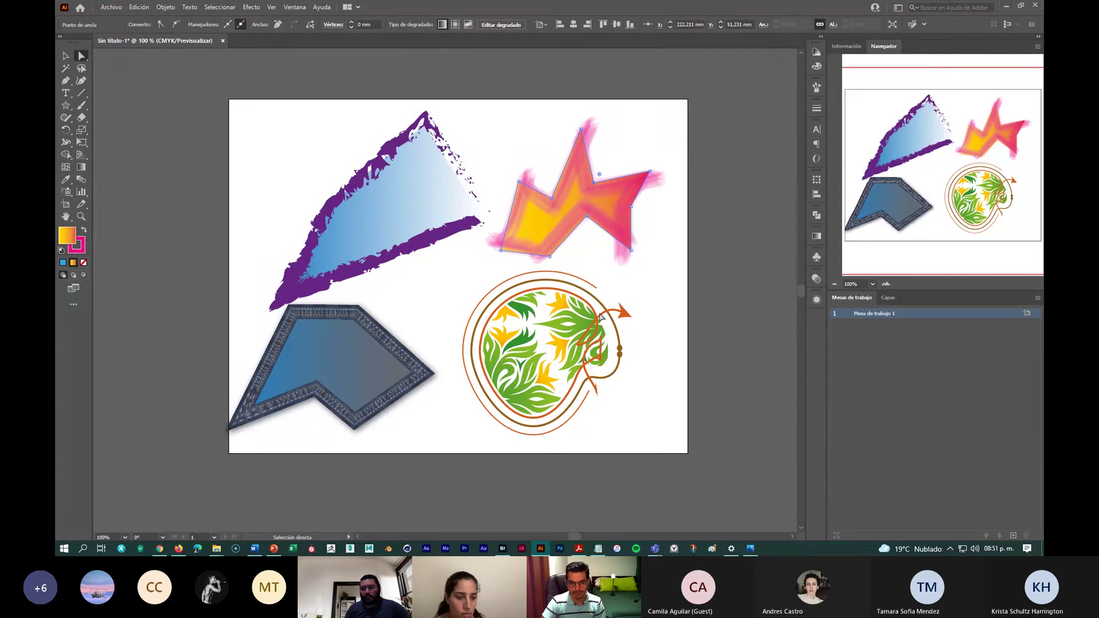
Space out the four reshaped objects, rotating the purple-edged shape clockwise and shrinking it and the leaf-patterned shape.
click(65, 56)
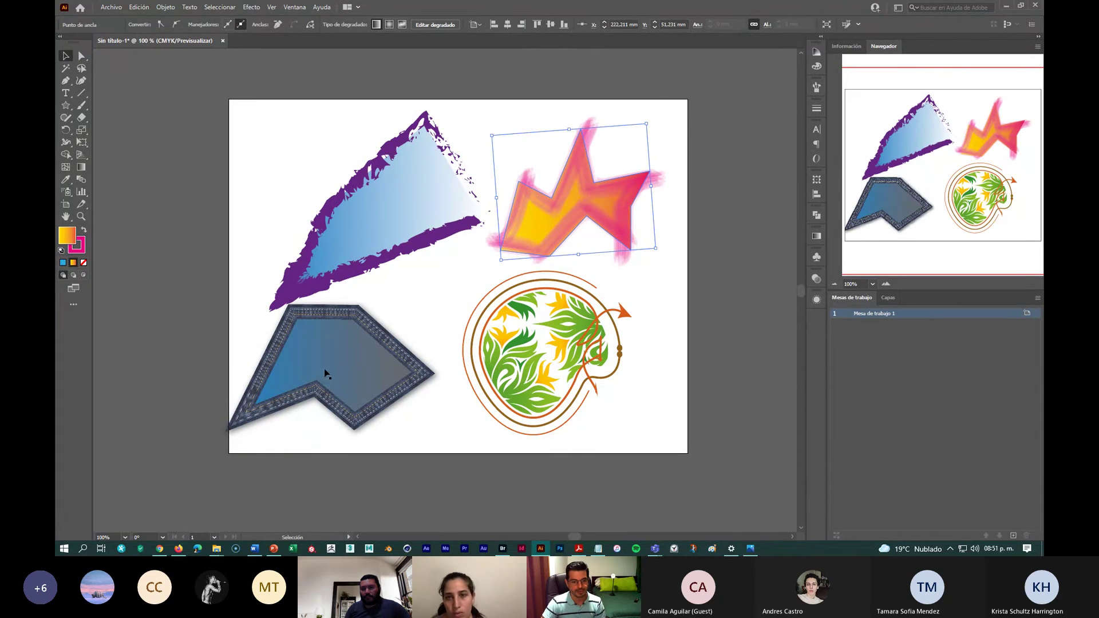
drag(343, 369, 379, 359)
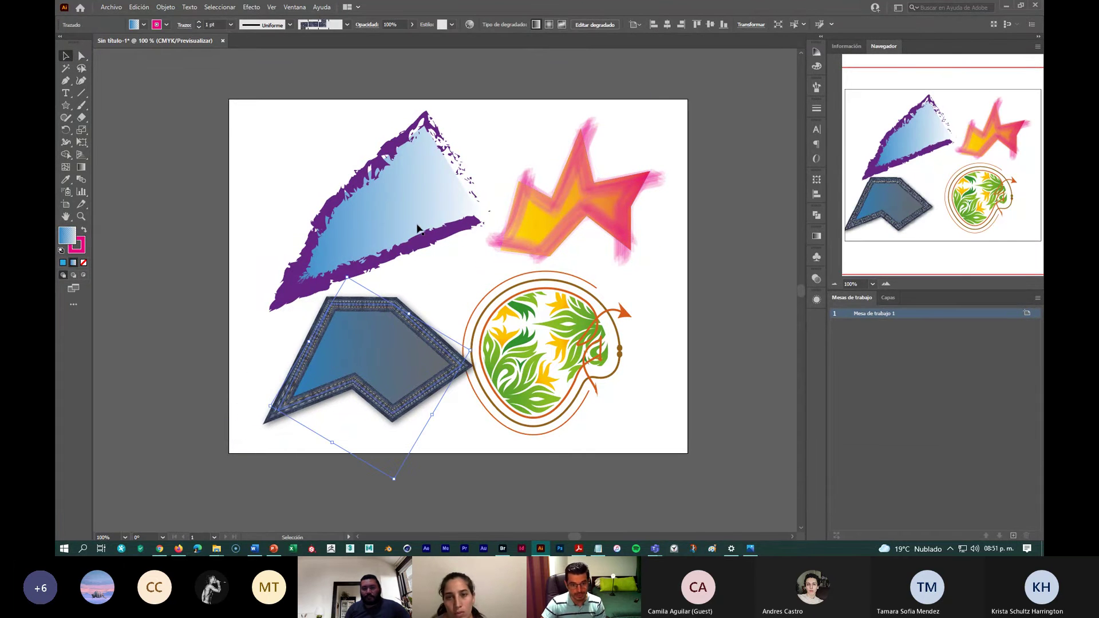
drag(418, 228, 411, 231)
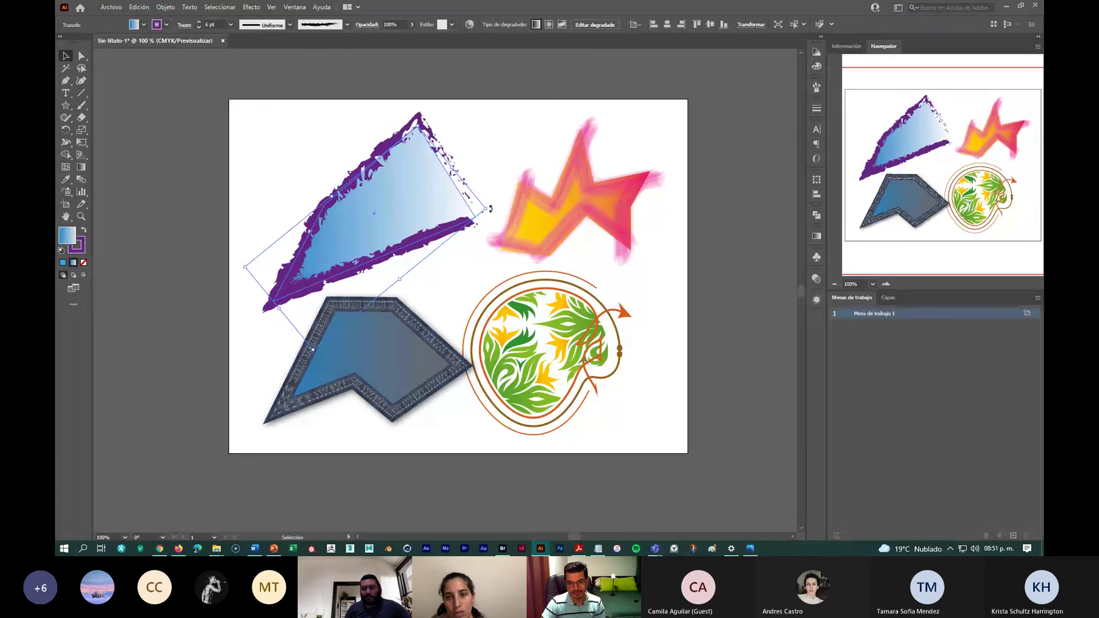
drag(489, 214, 443, 204)
drag(558, 237, 541, 235)
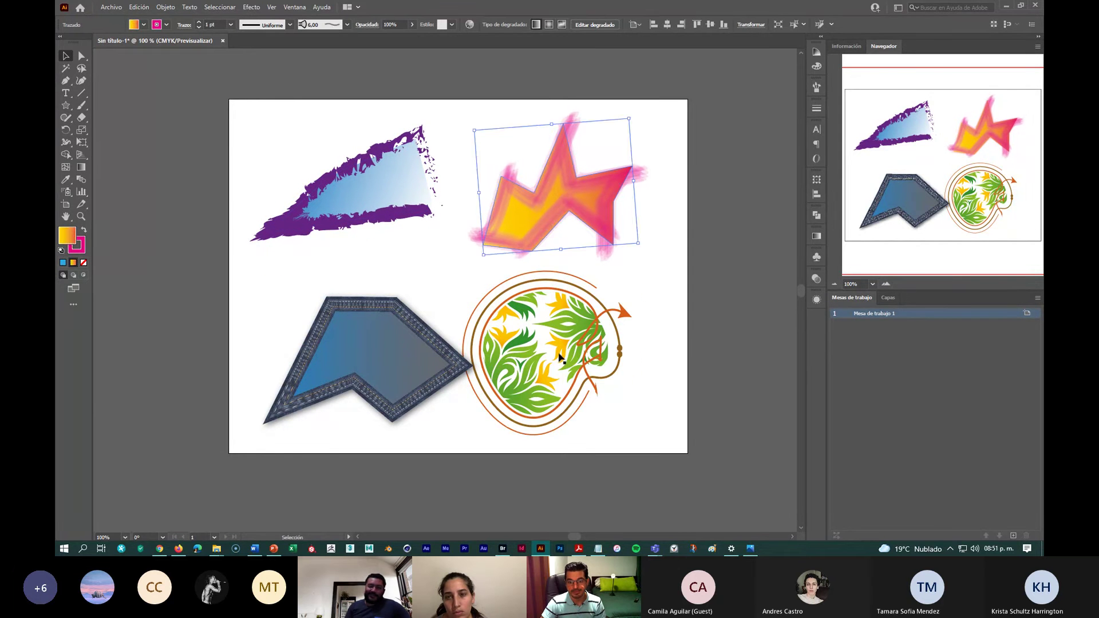
mouse_move(609, 293)
mouse_down()
mouse_move(628, 289)
mouse_move(620, 296)
mouse_up()
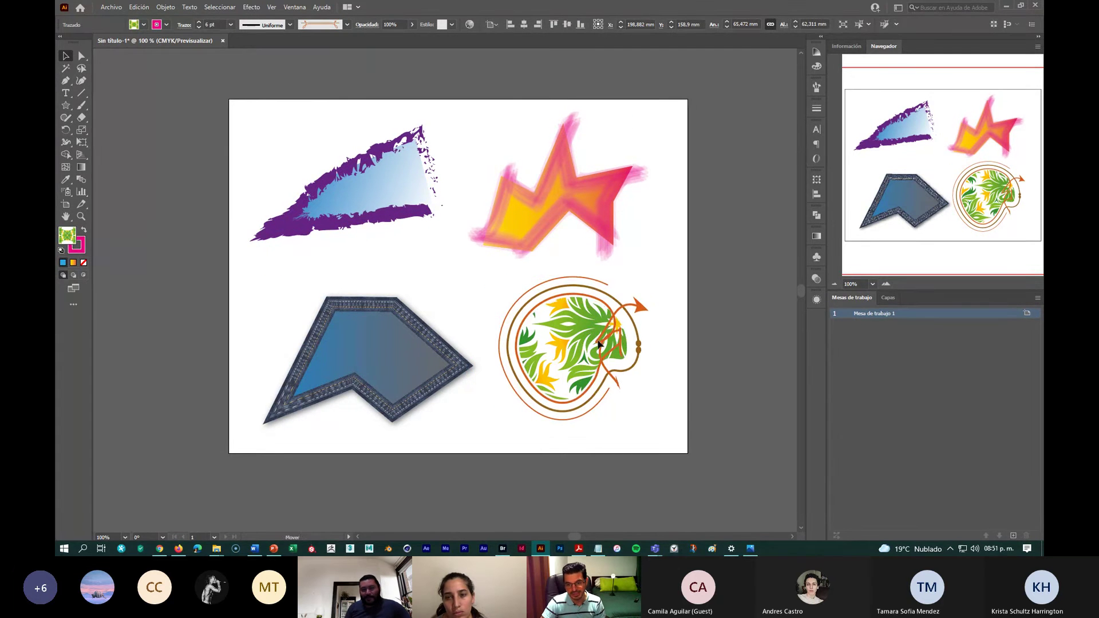
click(673, 411)
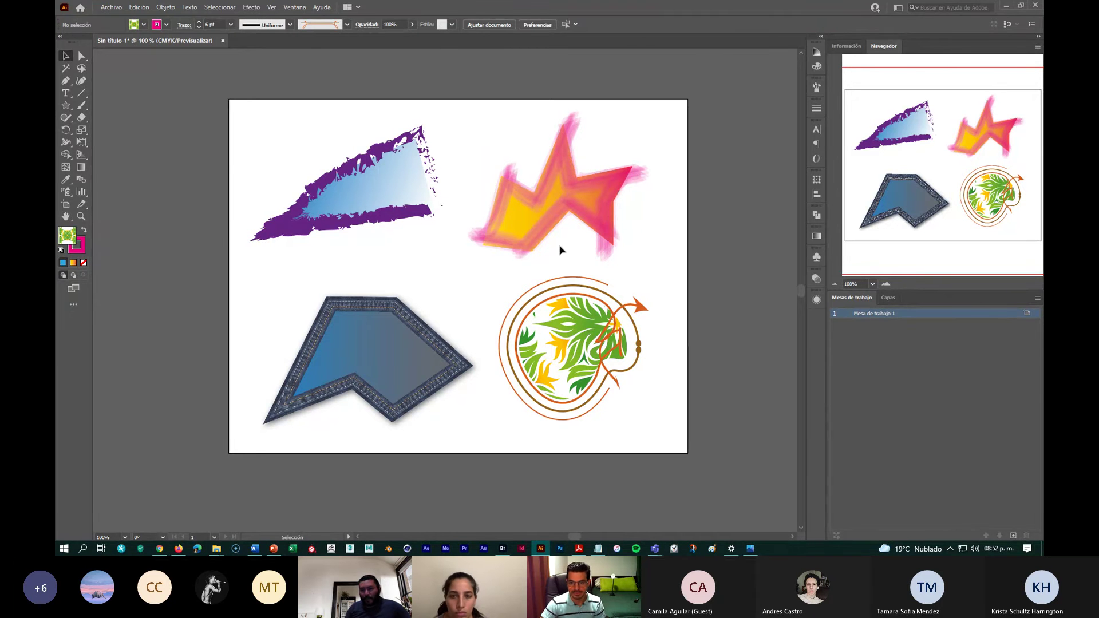
Move the pink-edged star shape slightly down and to the left within the artboard's upper-right area.
drag(560, 250, 544, 232)
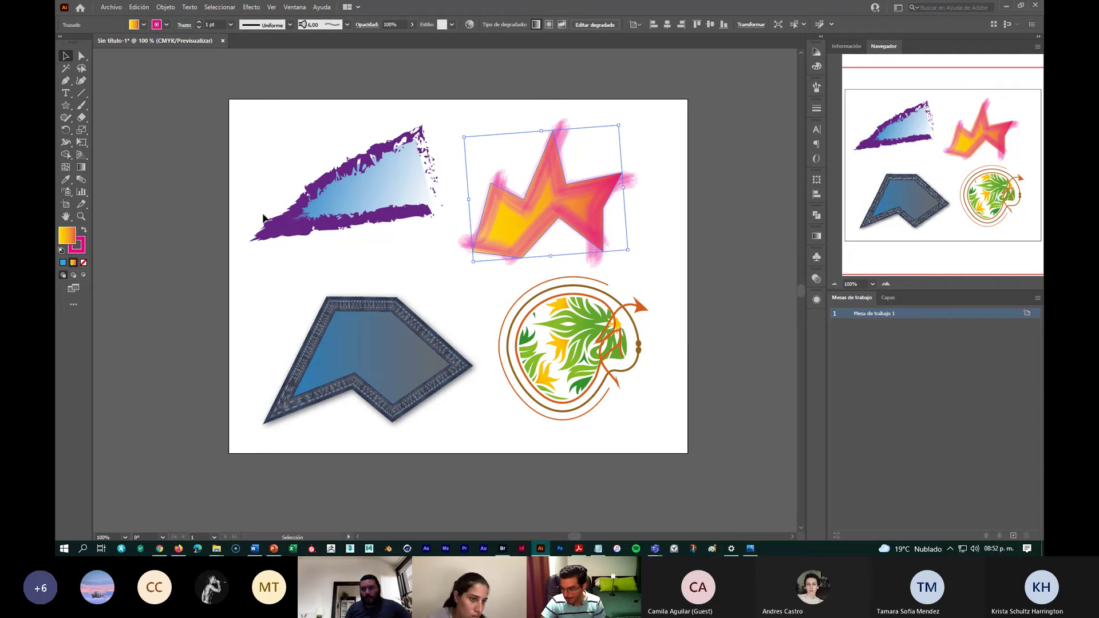
Open Caricatura IC 2021 GB.ai from the Datos (D:) drive, in 1 - Véritas, Profesor, IIIC 2021, Dibujo Digital, Clase 7.
click(113, 7)
click(123, 42)
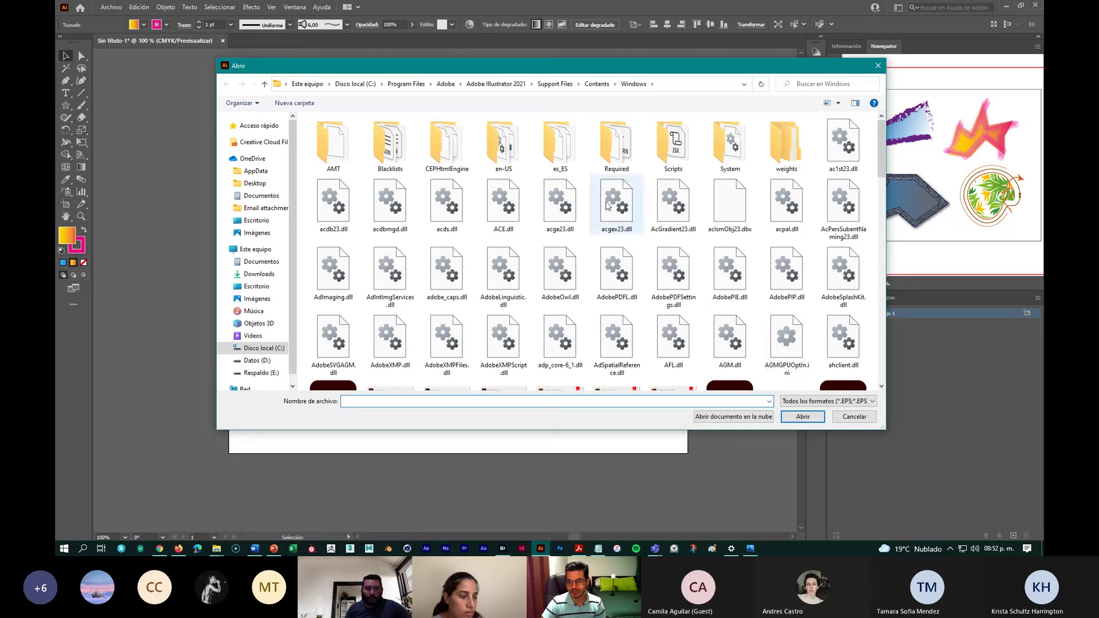
click(257, 362)
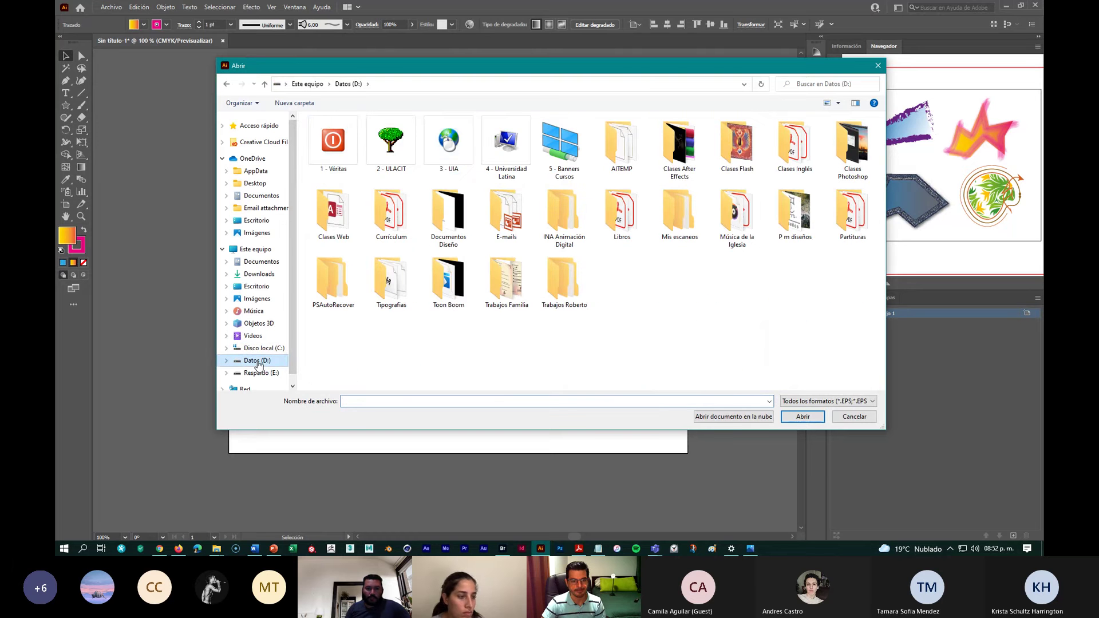
double_click(336, 144)
double_click(391, 143)
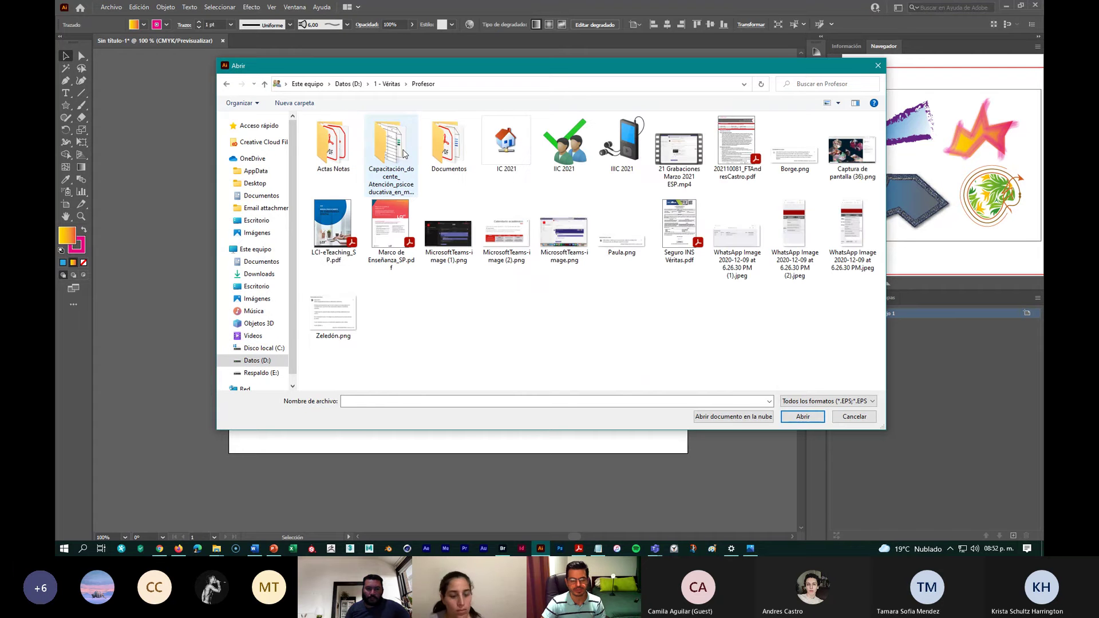
double_click(630, 141)
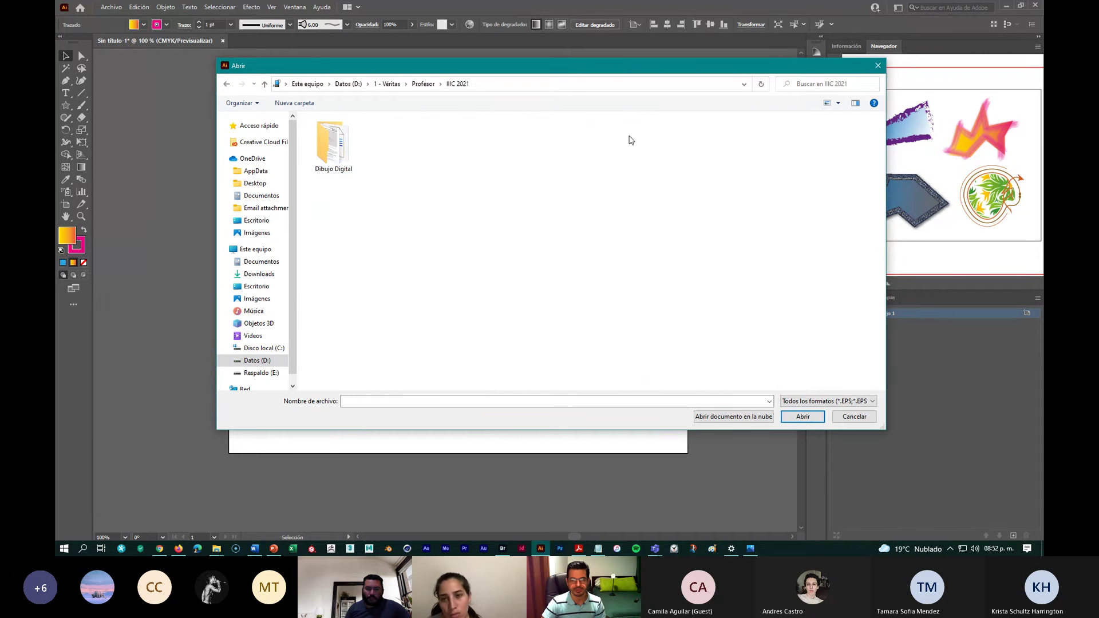
double_click(340, 172)
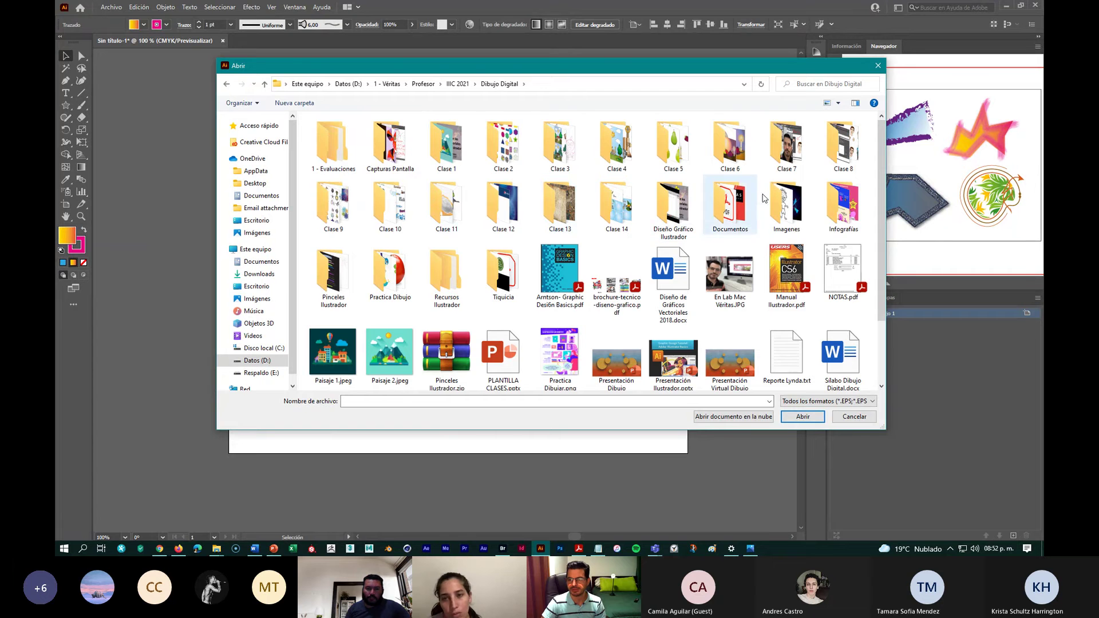
double_click(786, 146)
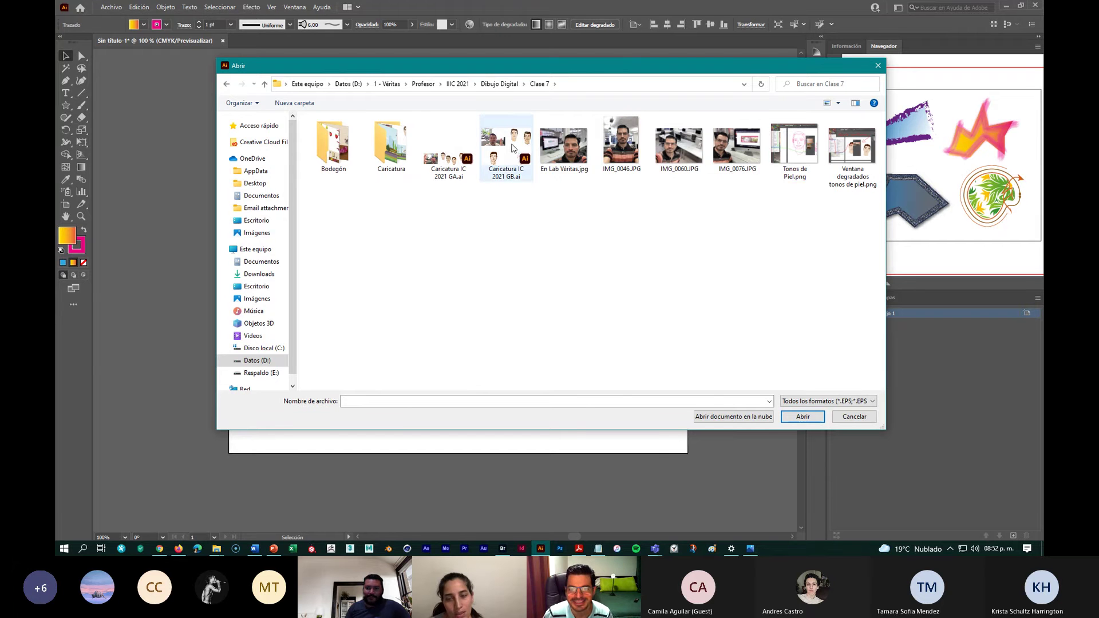
double_click(470, 168)
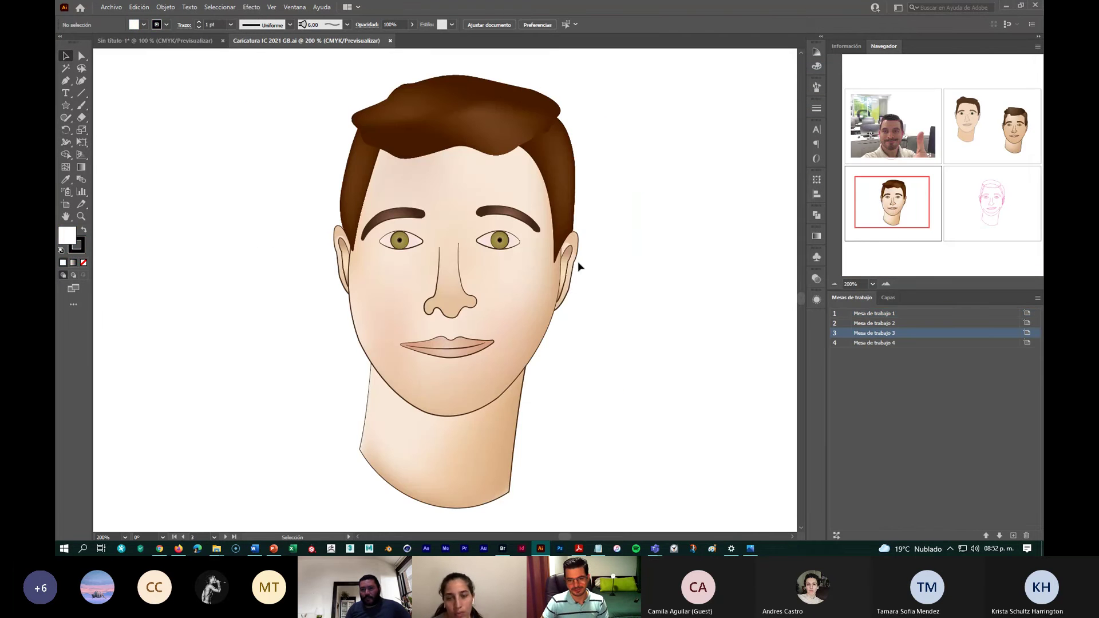
Inspect the brown-haired face in outline view and back in colour preview, and examine the caricature versions across all four artboards.
key(ctrl+y)
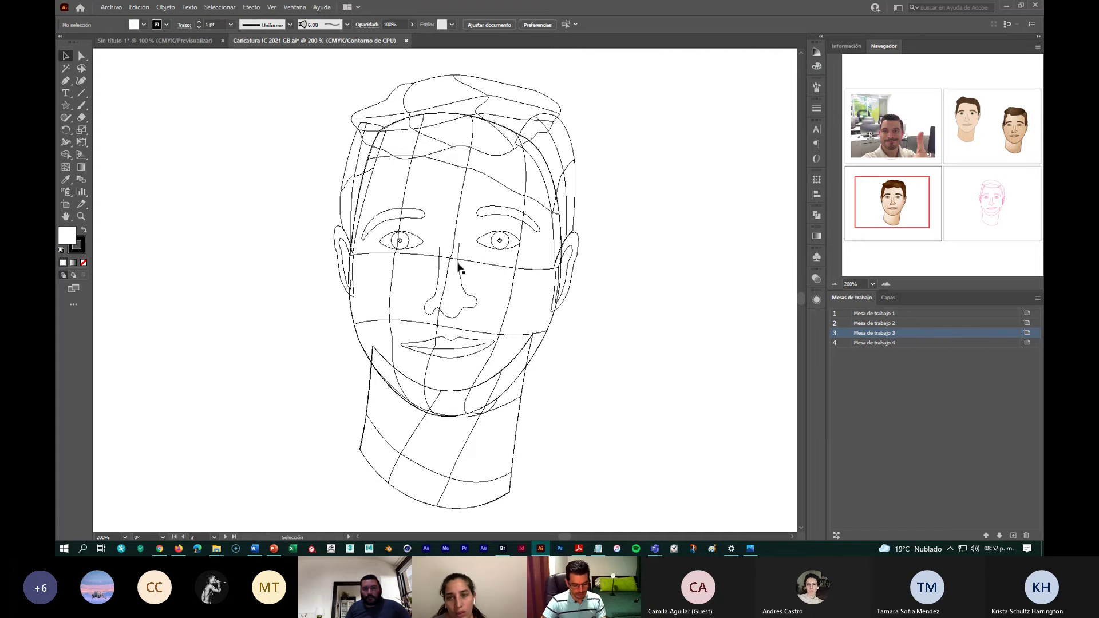
key(ctrl+y)
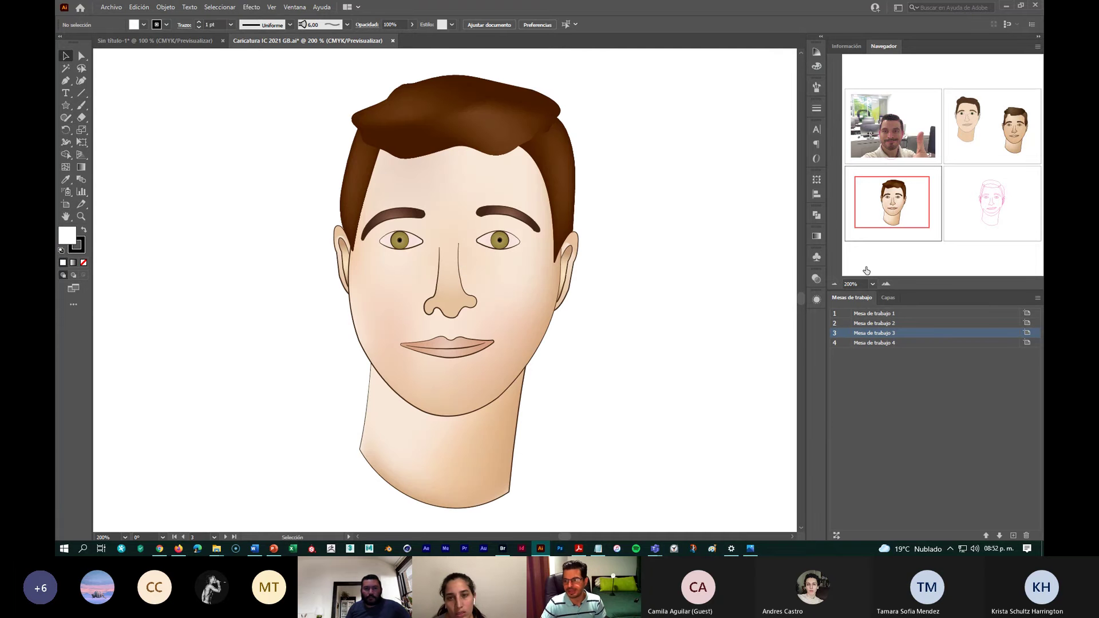
click(1009, 130)
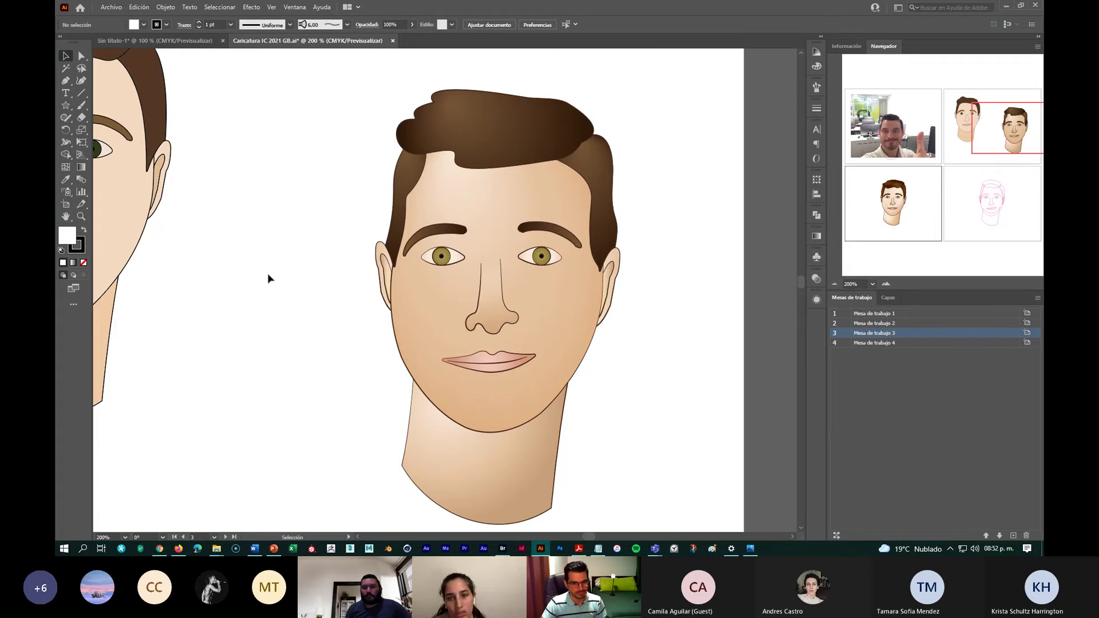
scroll(280, 280, down, 2)
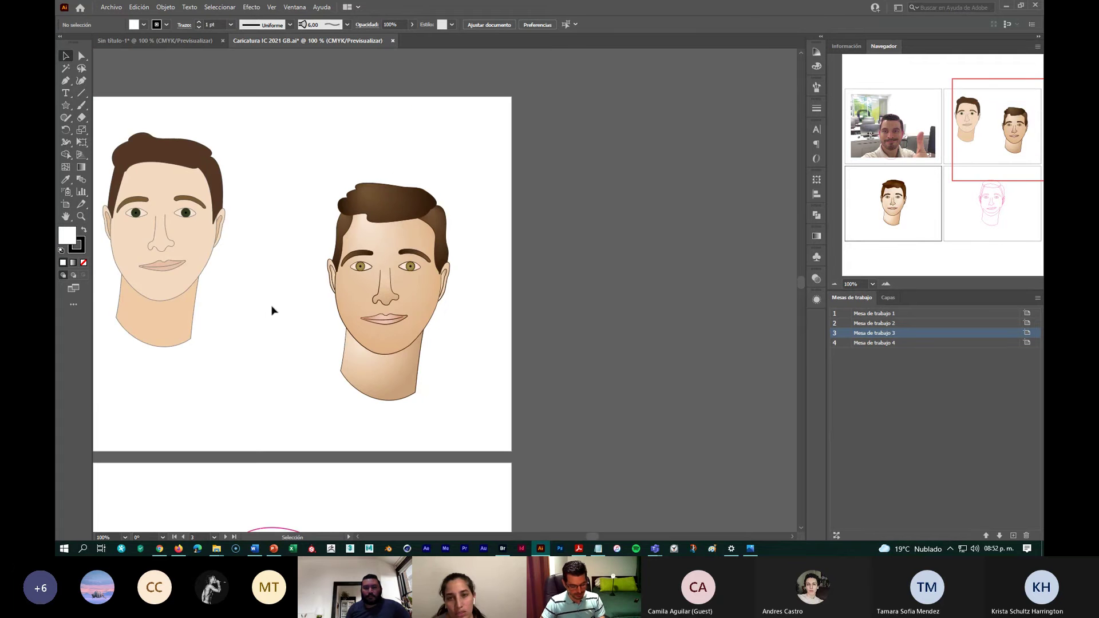
drag(271, 311, 468, 302)
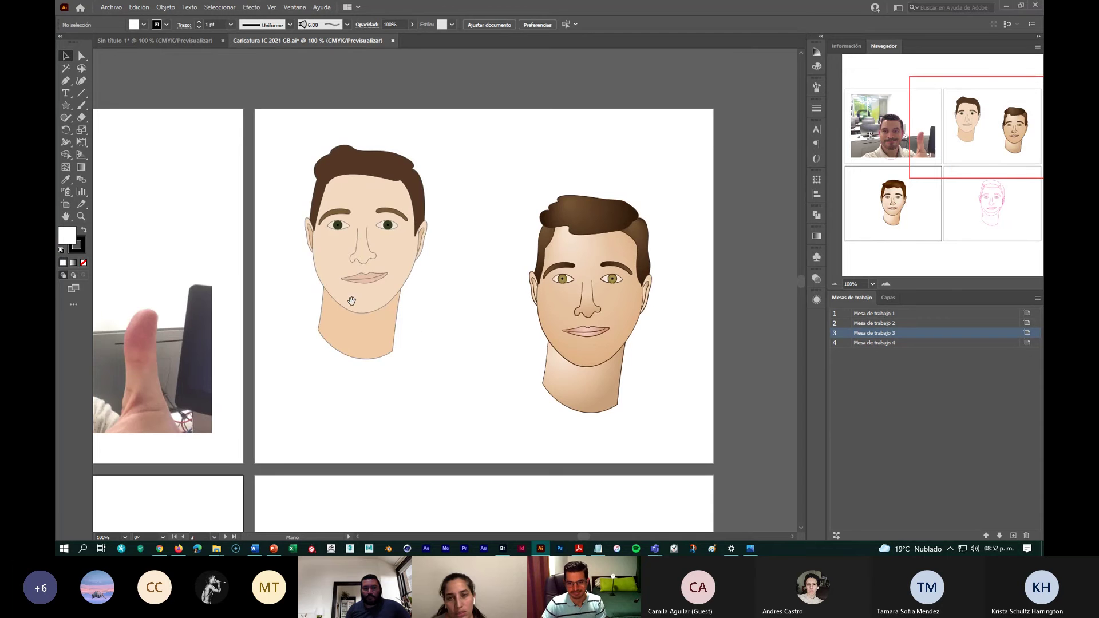
drag(351, 301, 560, 350)
scroll(498, 395, down, 3)
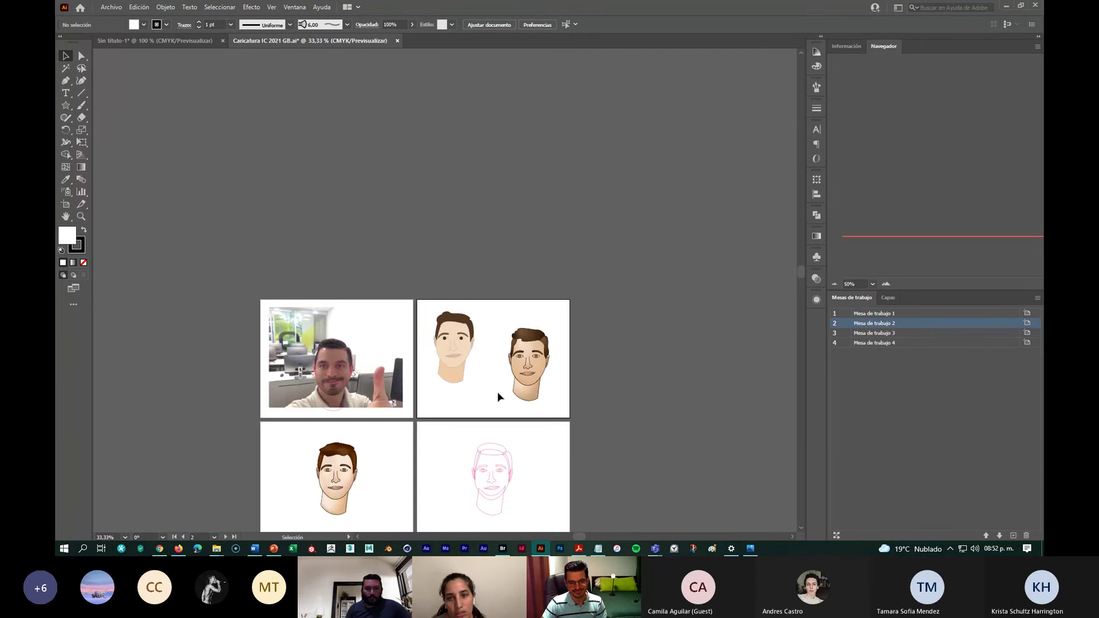
scroll(498, 395, up, 2)
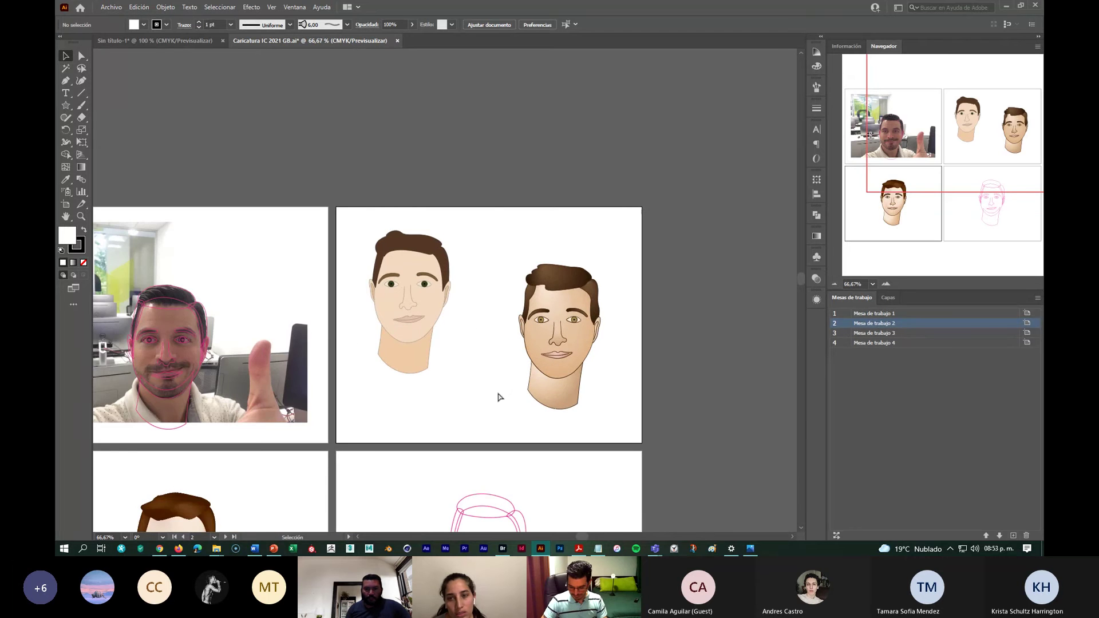
key(ctrl+alt+0)
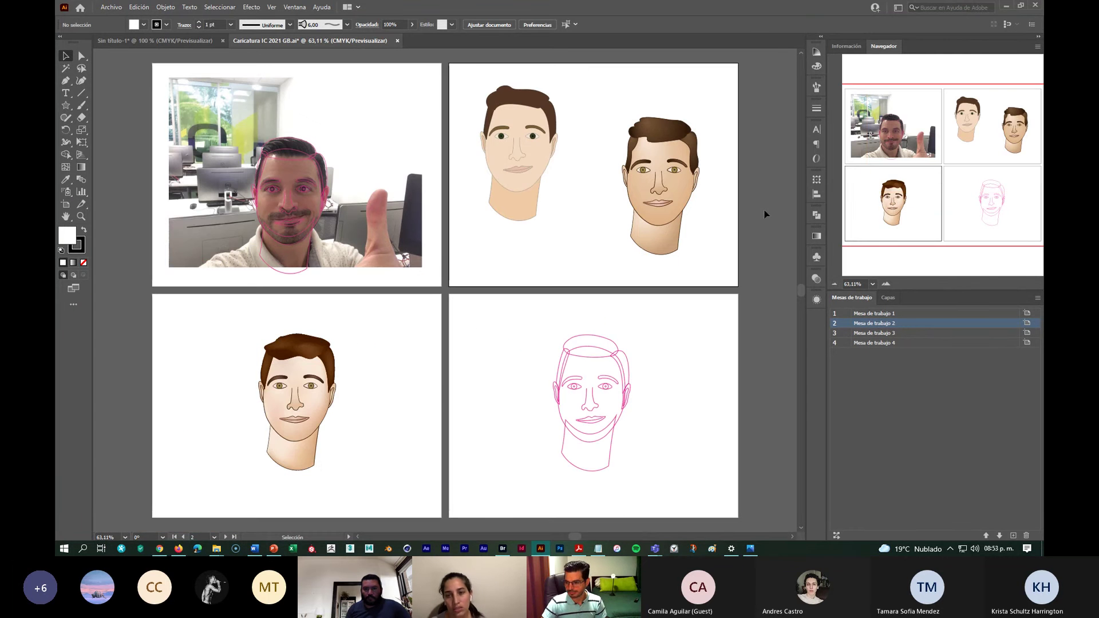
Minimise the drawing program, switch to the Microsoft Teams meeting window and stop sharing the screen.
click(1007, 7)
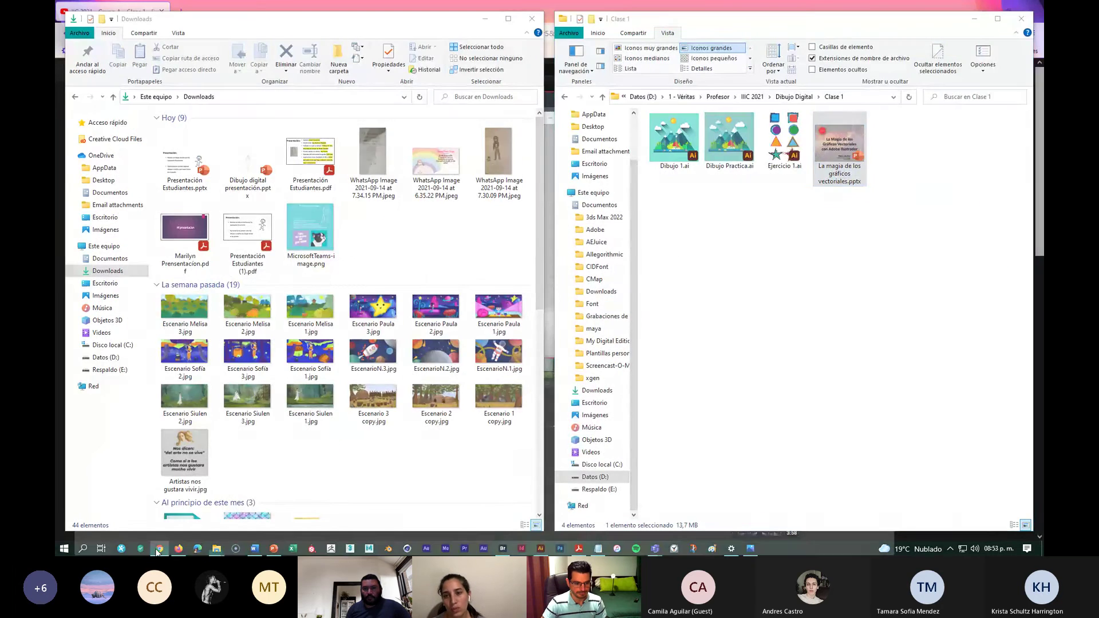
click(159, 548)
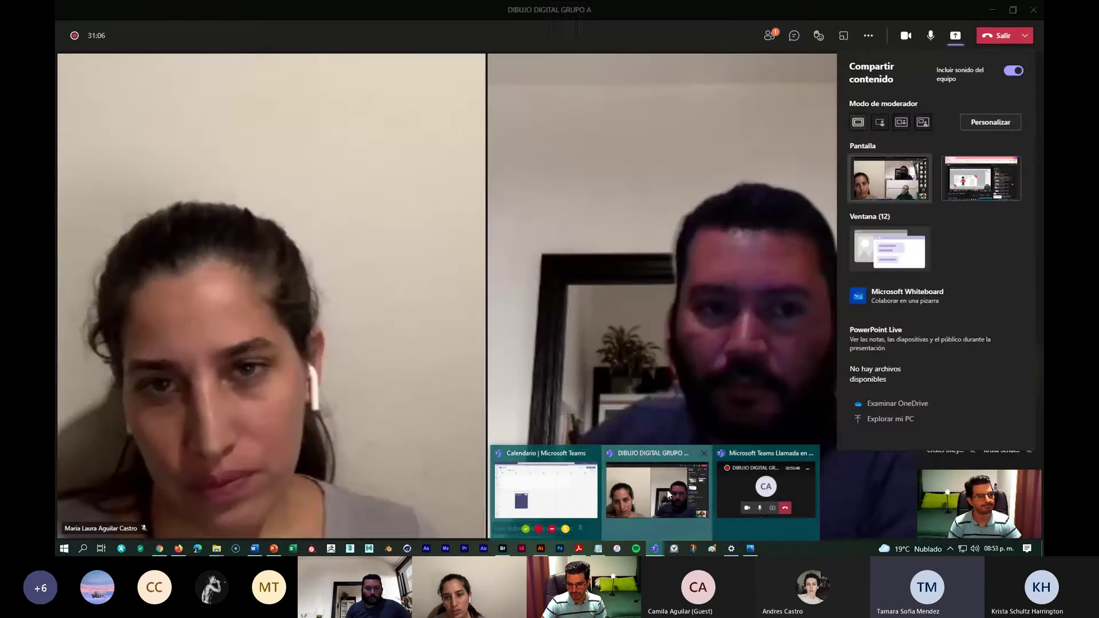
click(677, 491)
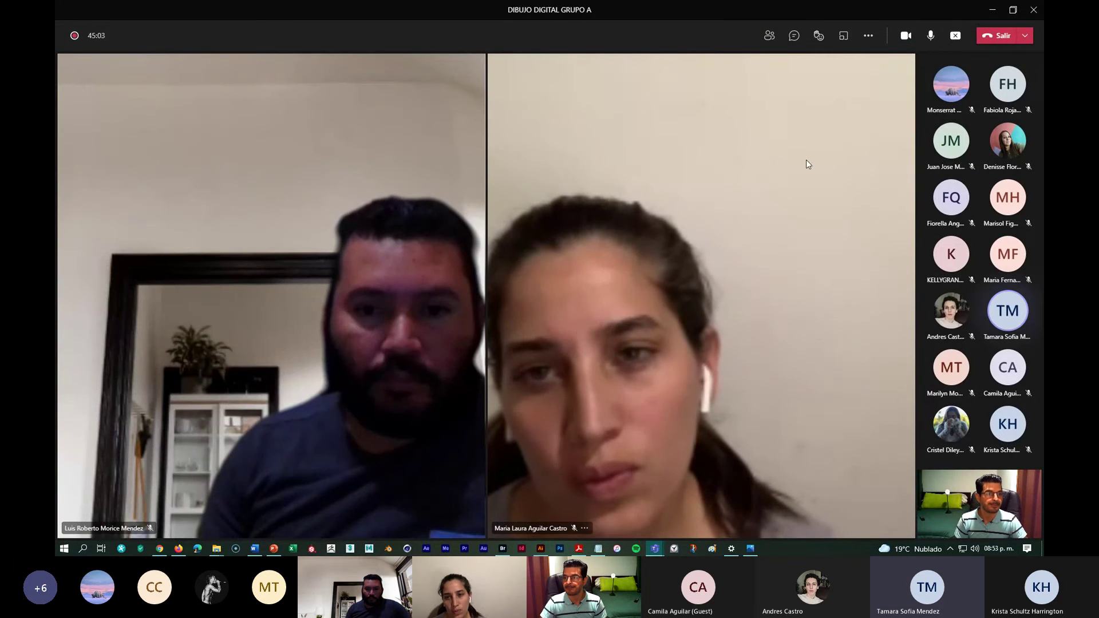
click(957, 35)
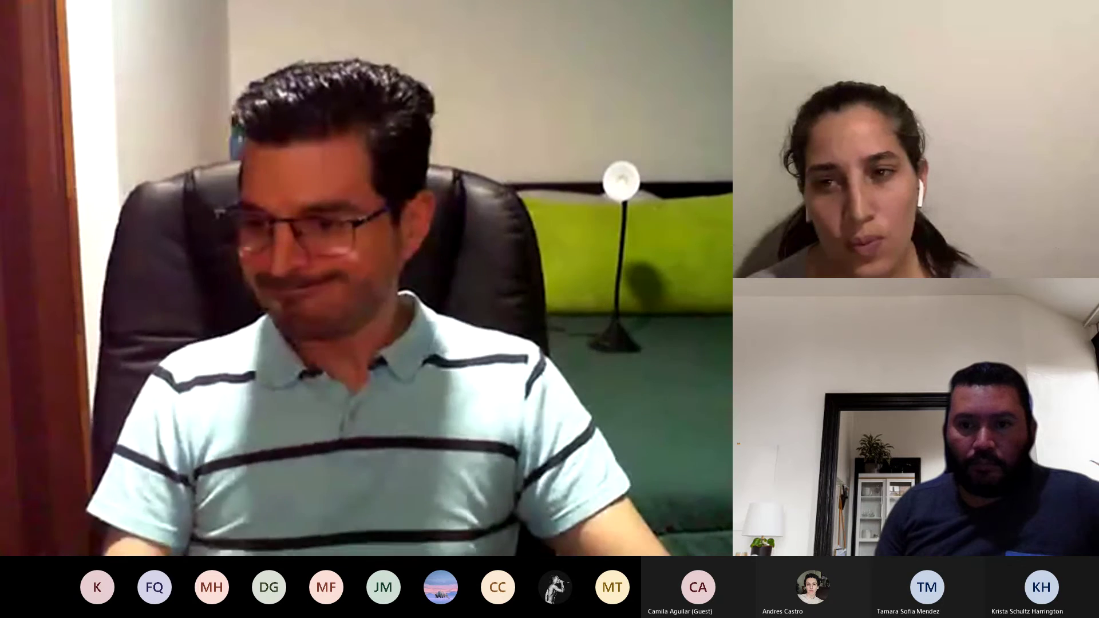